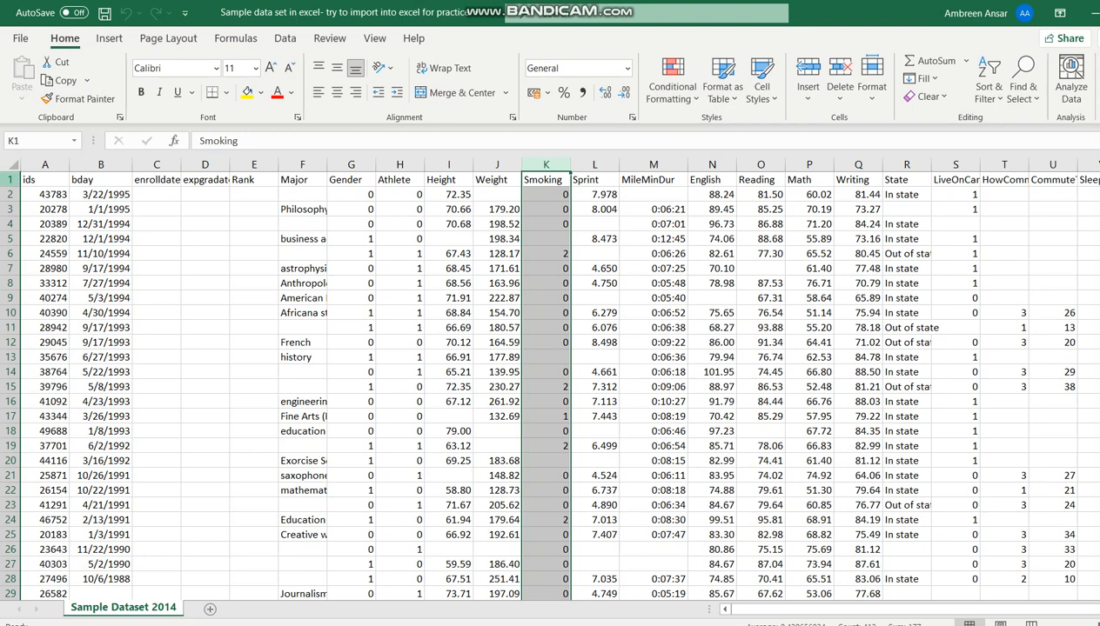
Step: Examine the sample dataset's variable-name row, its first records, and the Gender, Athlete and Smoking columns
click(10, 179)
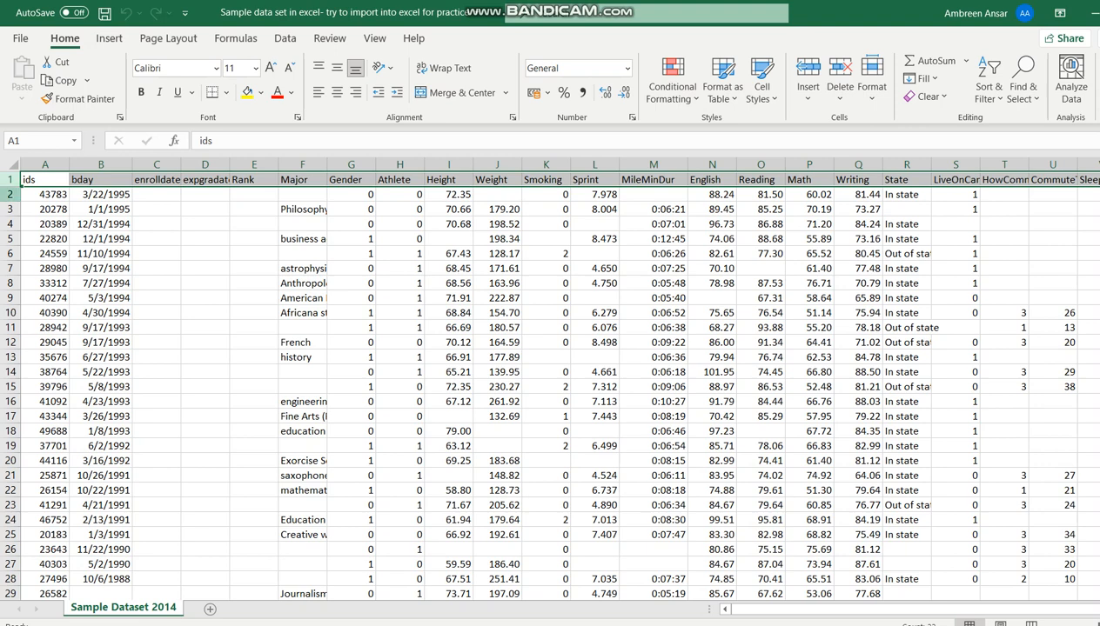
click(11, 194)
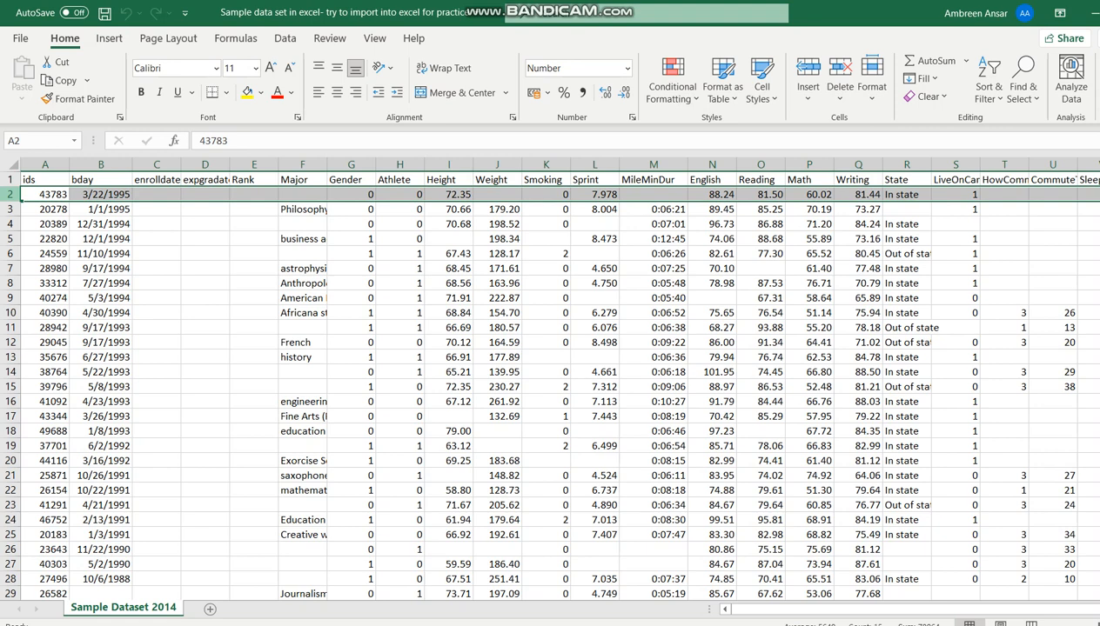
key(Down)
key(Down)
key(Down)
key(Down)
key(Down)
key(Down)
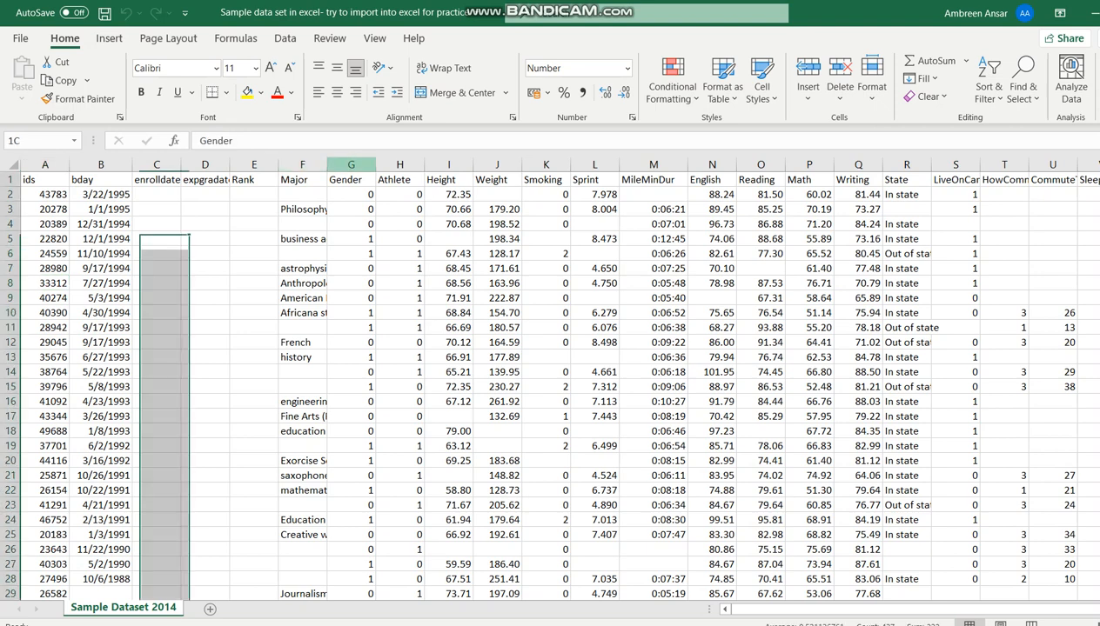
click(351, 165)
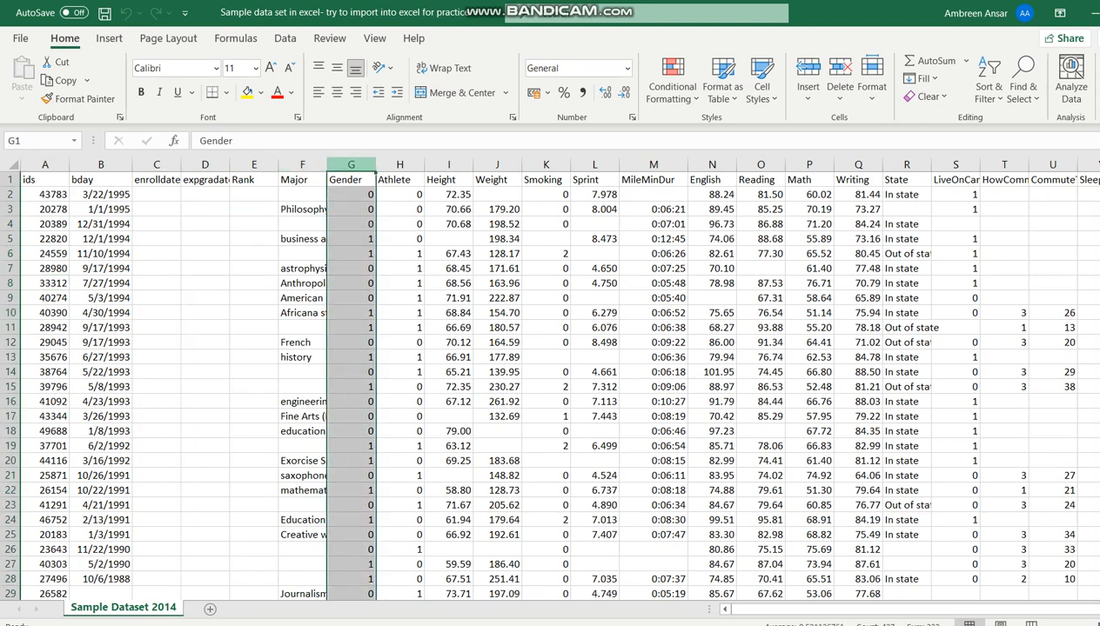
click(399, 165)
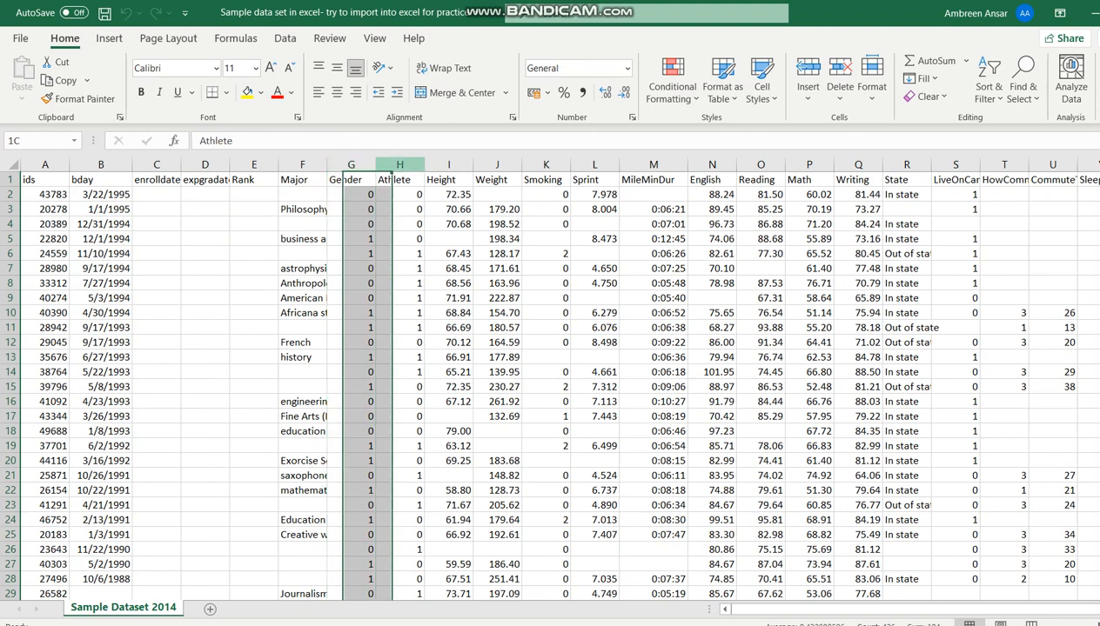
click(545, 164)
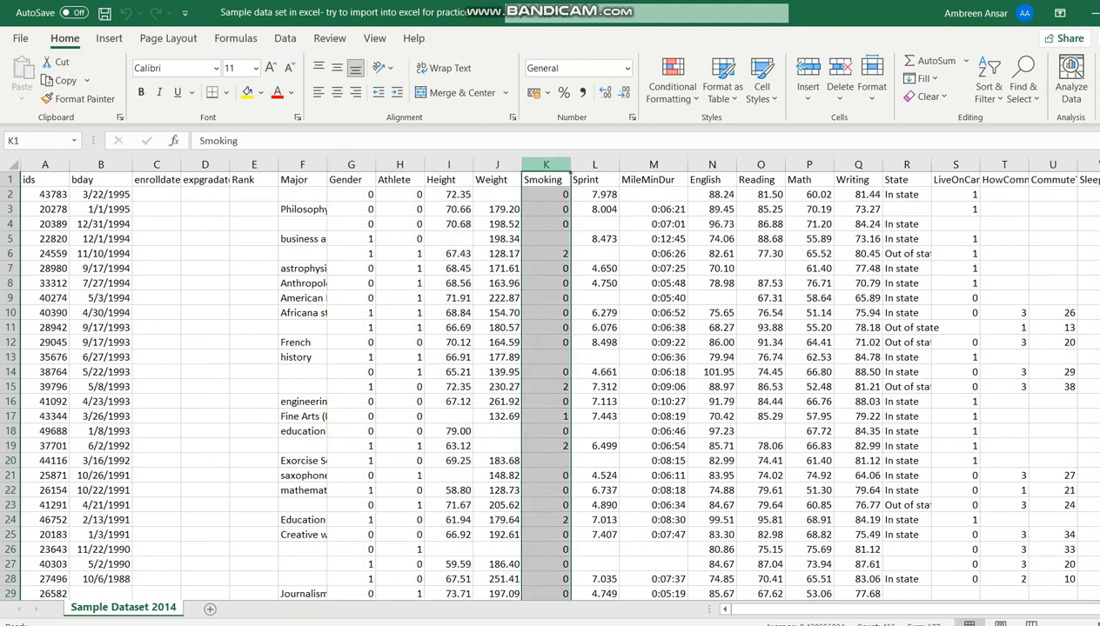
Step: Look through the coded values entered in the Gender, Athlete and Smoking columns, ending at the Smoking header
click(352, 195)
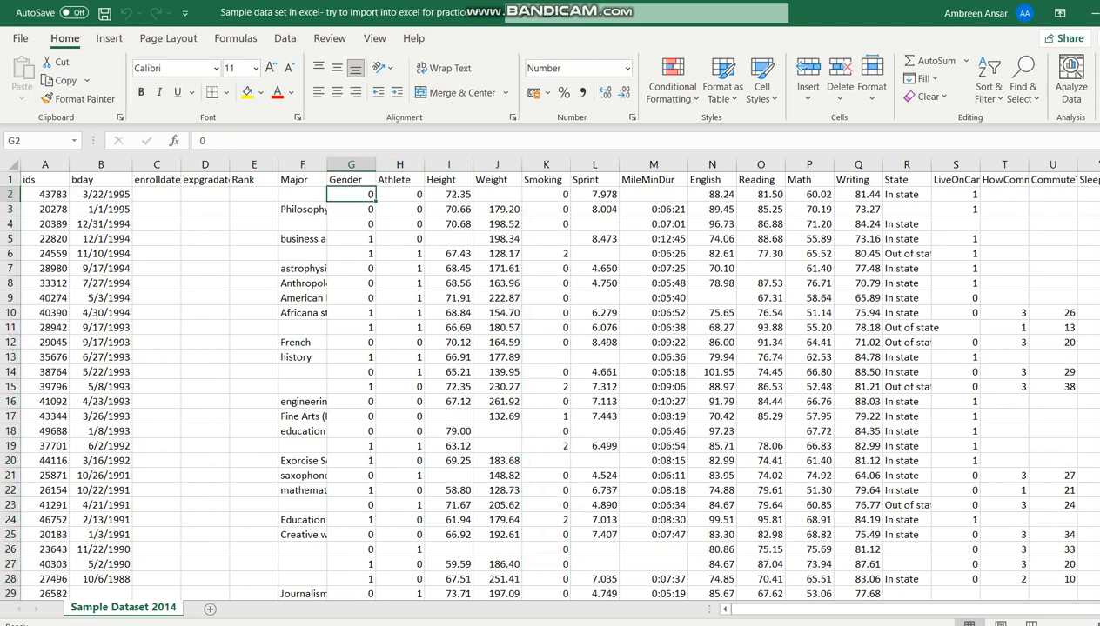
key(Down)
key(Down)
key(Down)
key(Down)
key(Down)
key(Down)
key(Down)
key(Down)
key(Down)
key(Down)
key(Down)
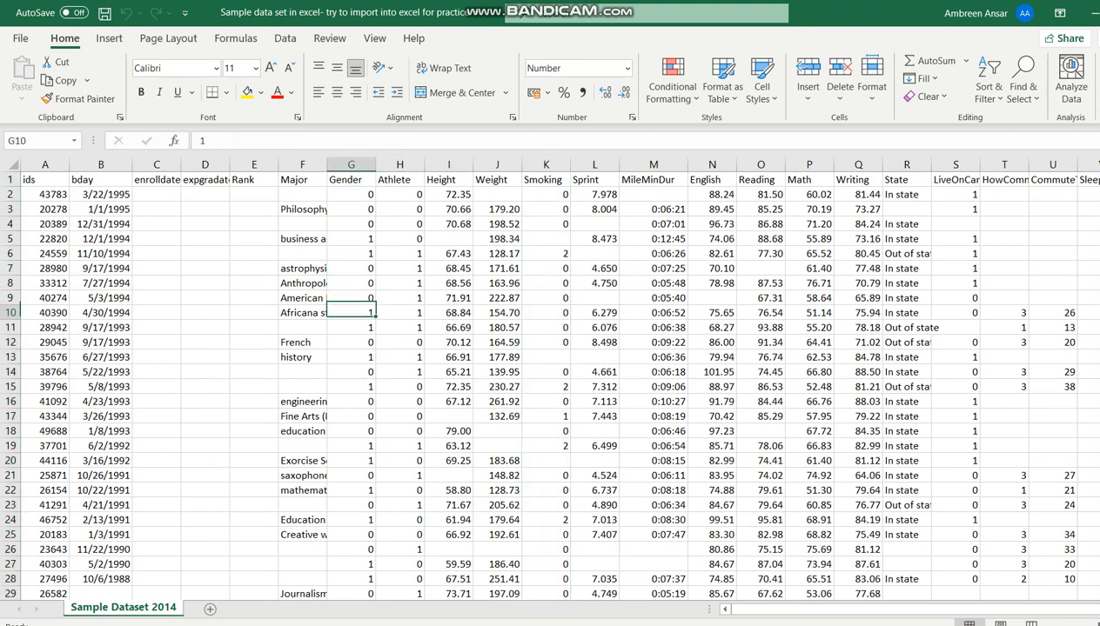
key(Right)
key(Down)
key(Down)
key(Down)
key(Down)
key(Down)
key(Down)
key(Down)
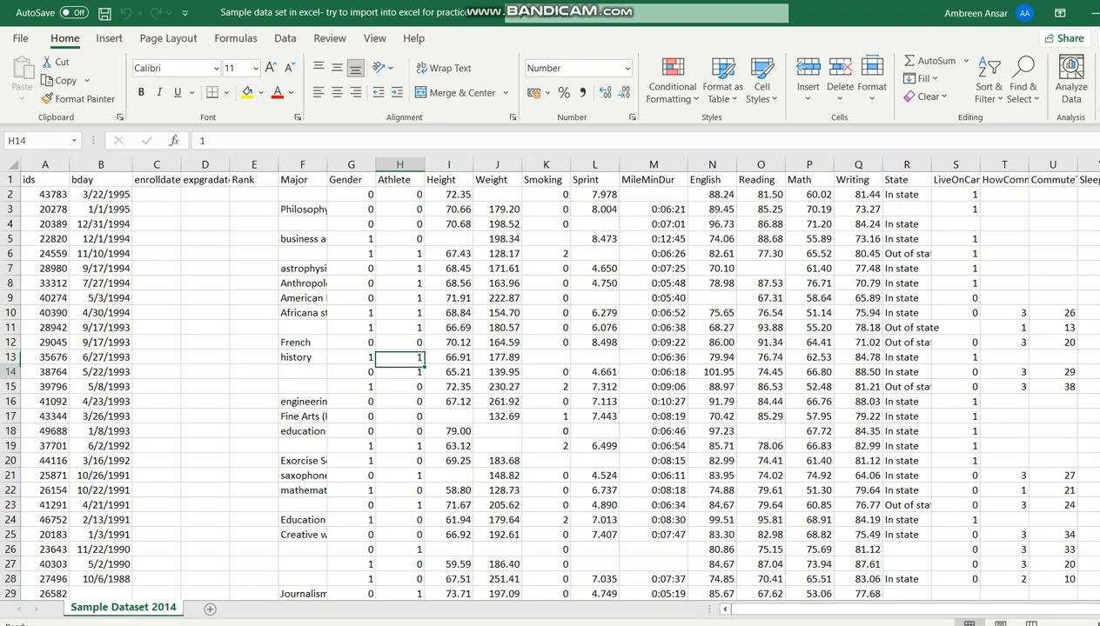
key(Right)
key(Right)
key(Right)
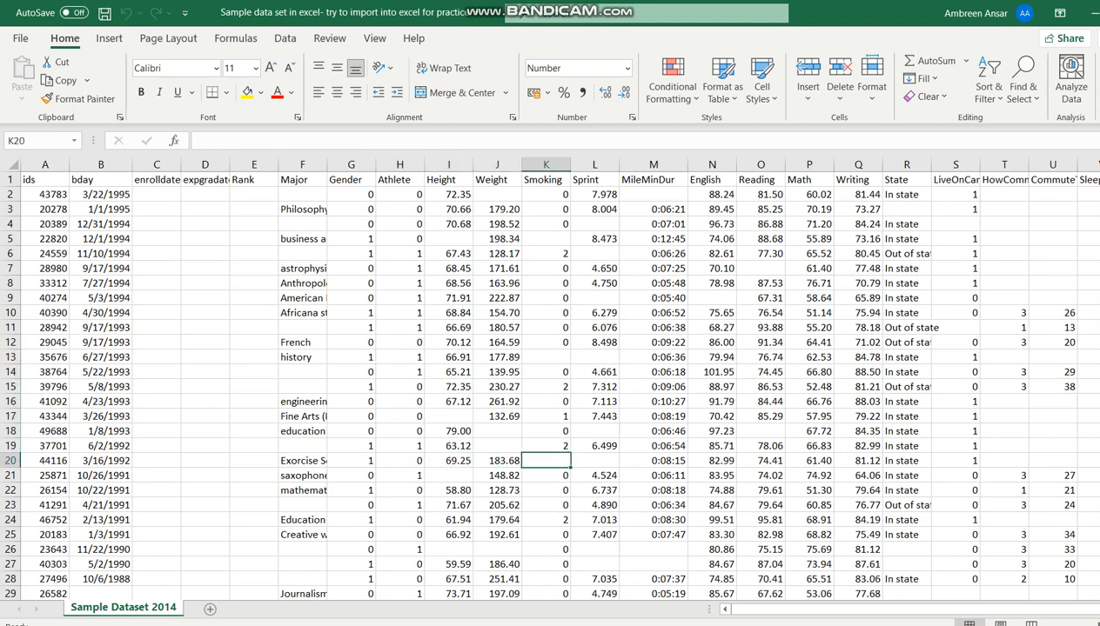
key(Up)
key(Up)
key(Up)
key(Up)
key(Up)
key(Up)
key(Up)
key(Up)
key(Up)
key(Up)
key(Up)
key(Up)
key(Up)
key(Up)
key(Up)
key(Up)
key(Up)
key(Up)
key(Up)
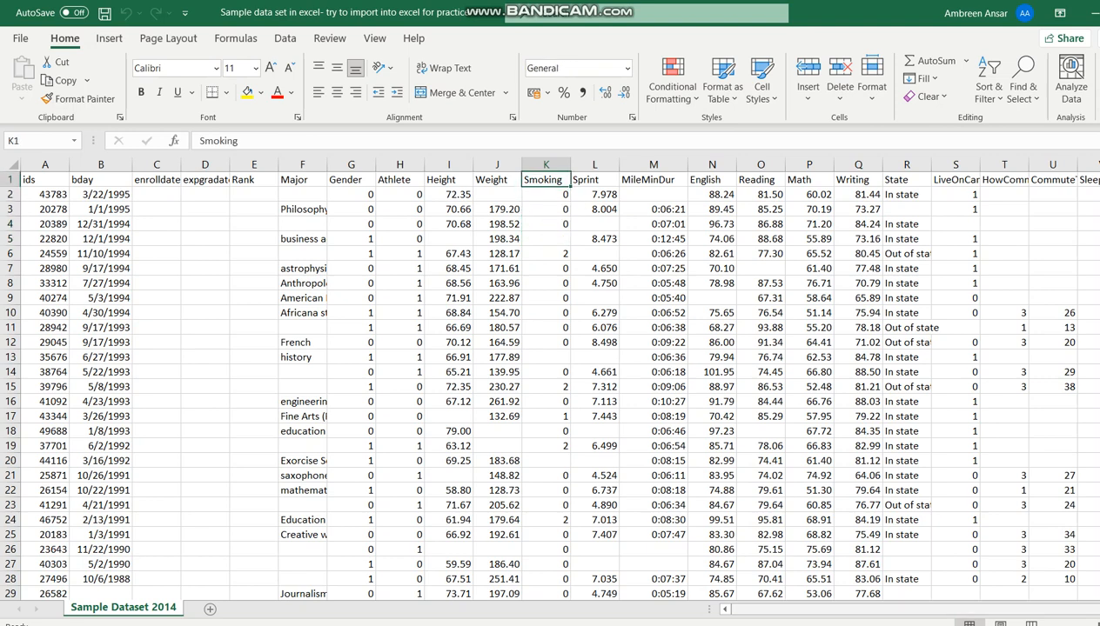
Step: Switch to the Acrobat PDF "Sample data set to be entered in SPSS for practice" and review its variable definitions and value codes
mouse_move(837, 625)
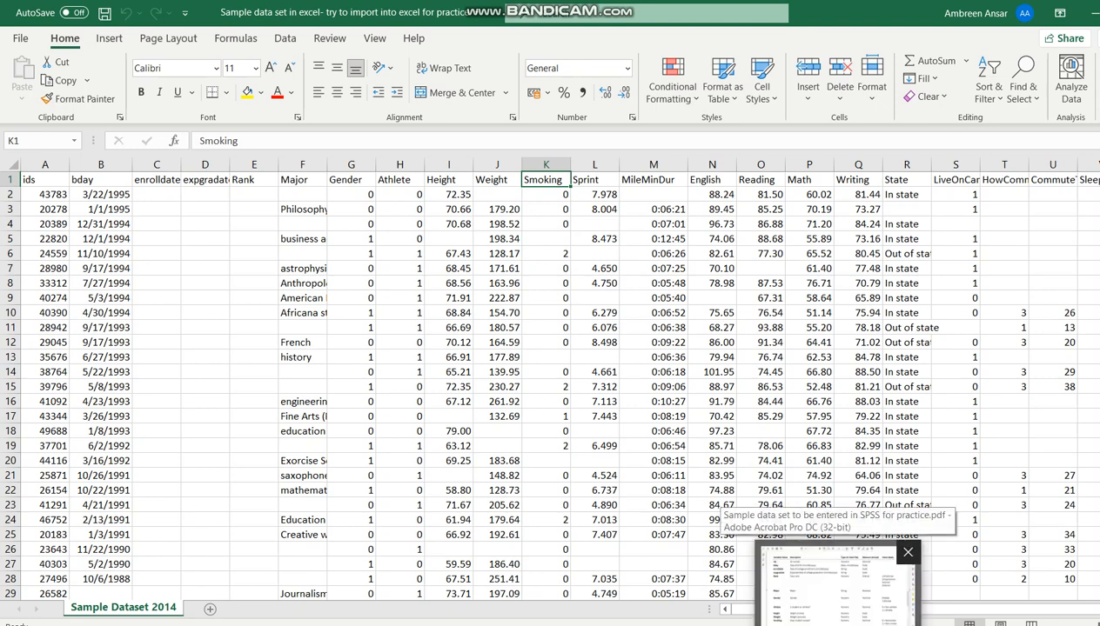
click(837, 587)
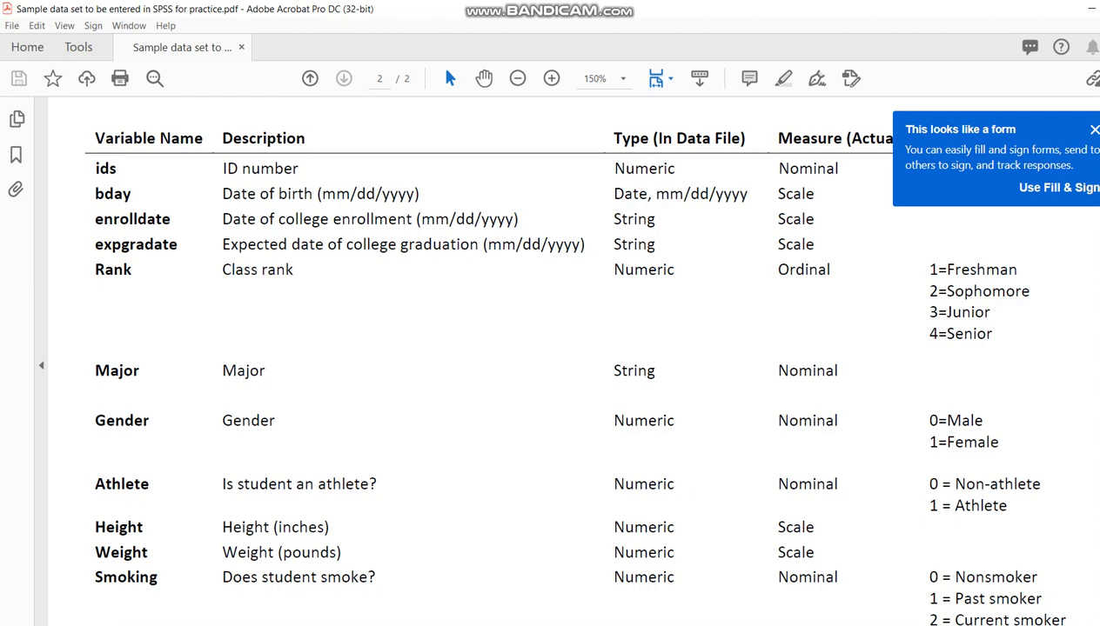
scroll(513, 360, down, 10)
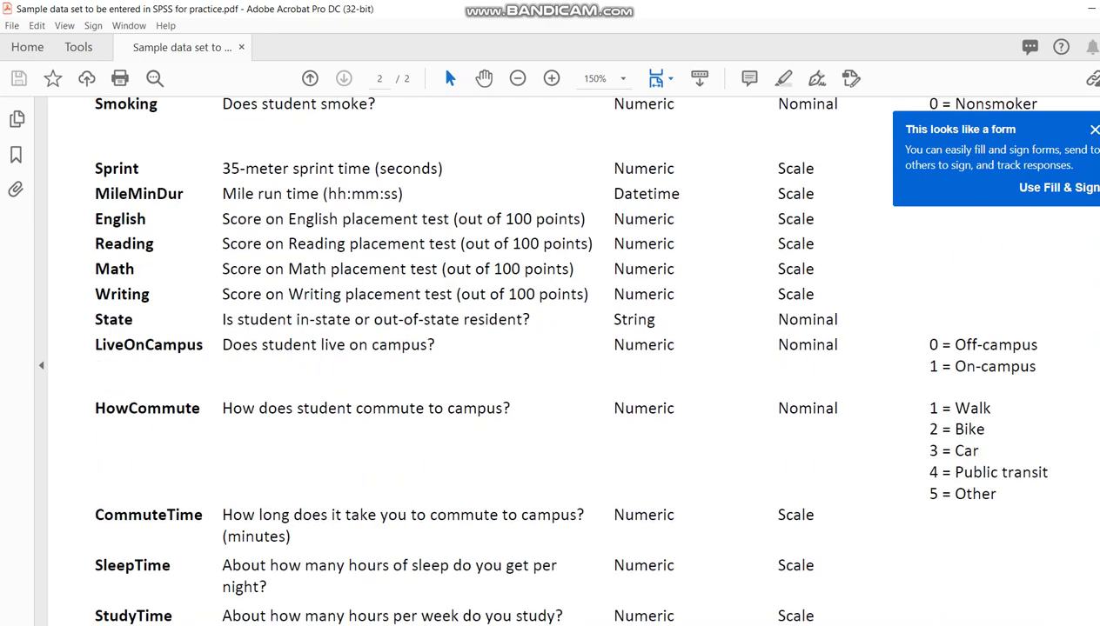
scroll(514, 359, up, 5)
scroll(574, 358, up, 7)
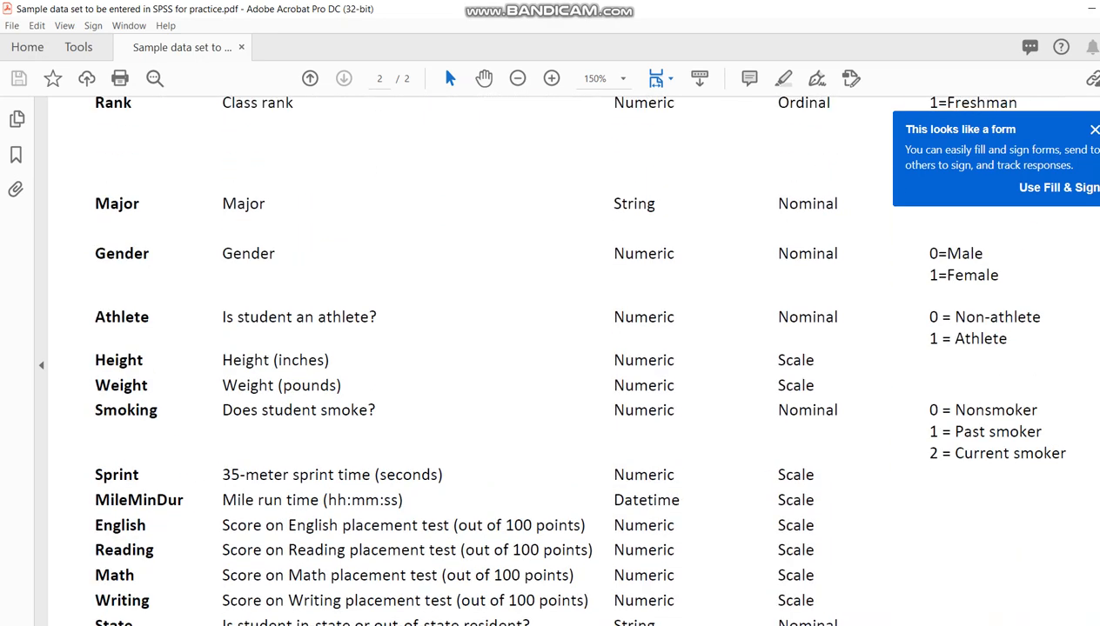
scroll(574, 361, up, 10)
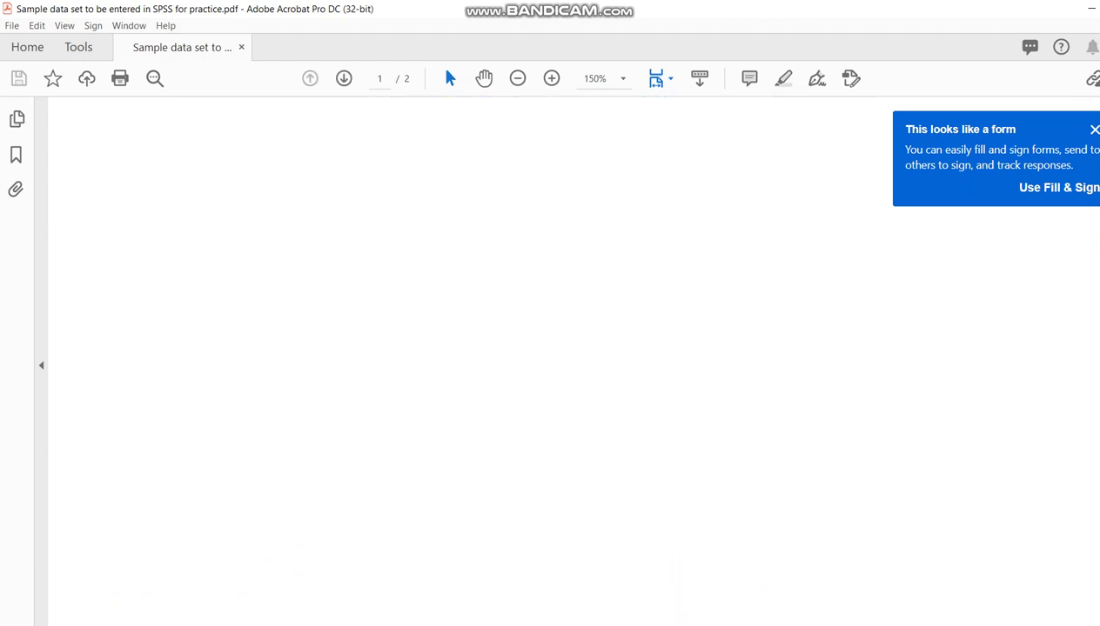
scroll(574, 361, down, 4)
Step: Return to the Excel workbook and inspect the variable-name row and the blank cells in the Sprint and LiveOnCampus columns
key(alt+Tab)
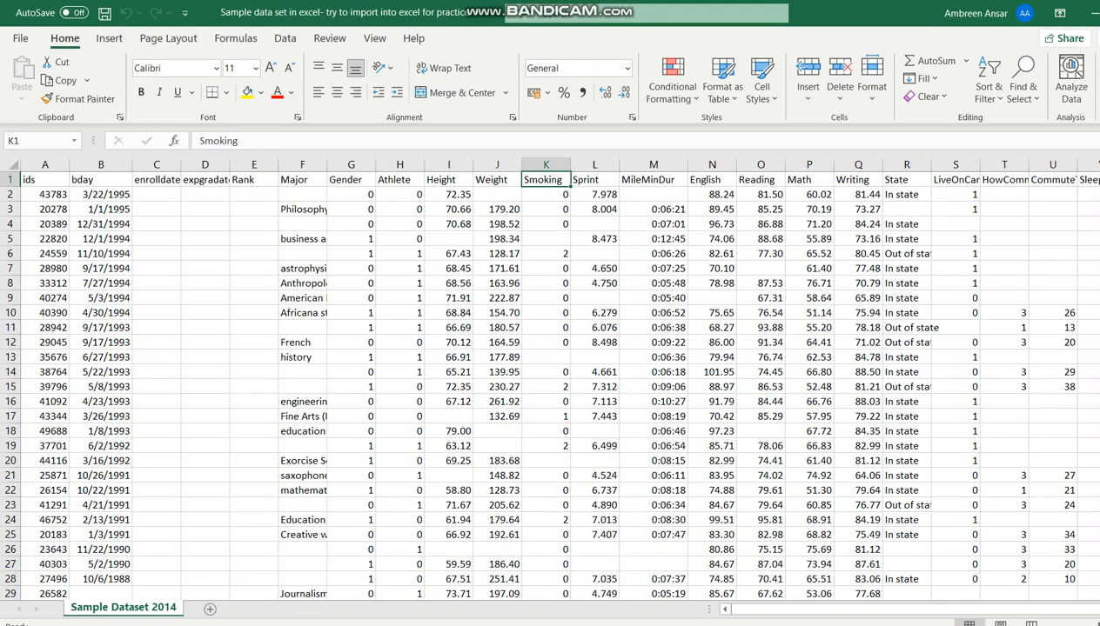
click(11, 179)
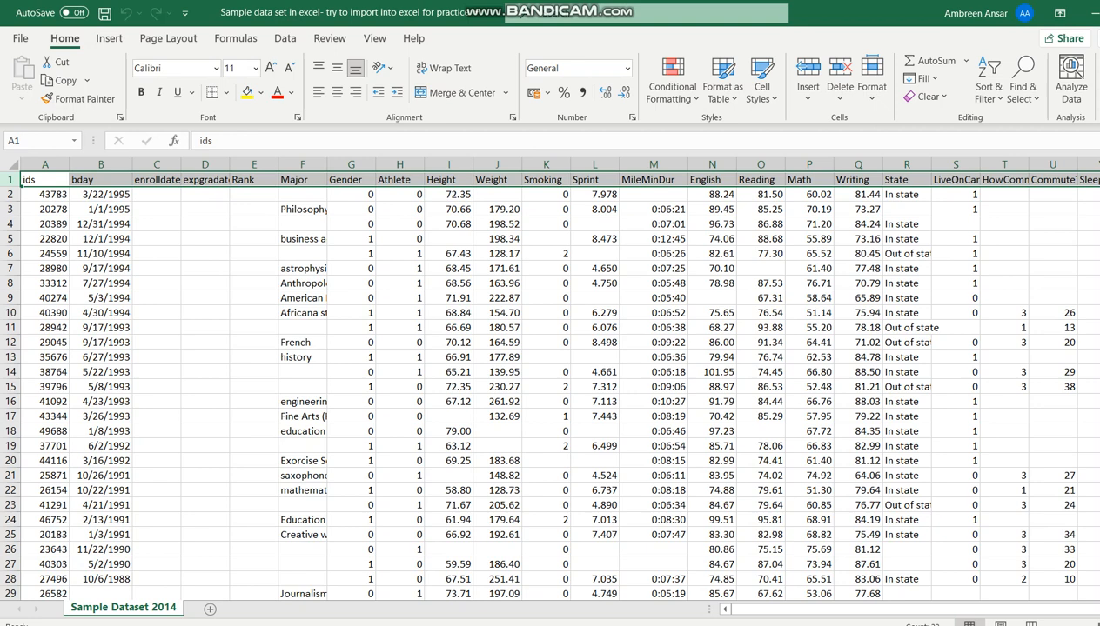
click(595, 357)
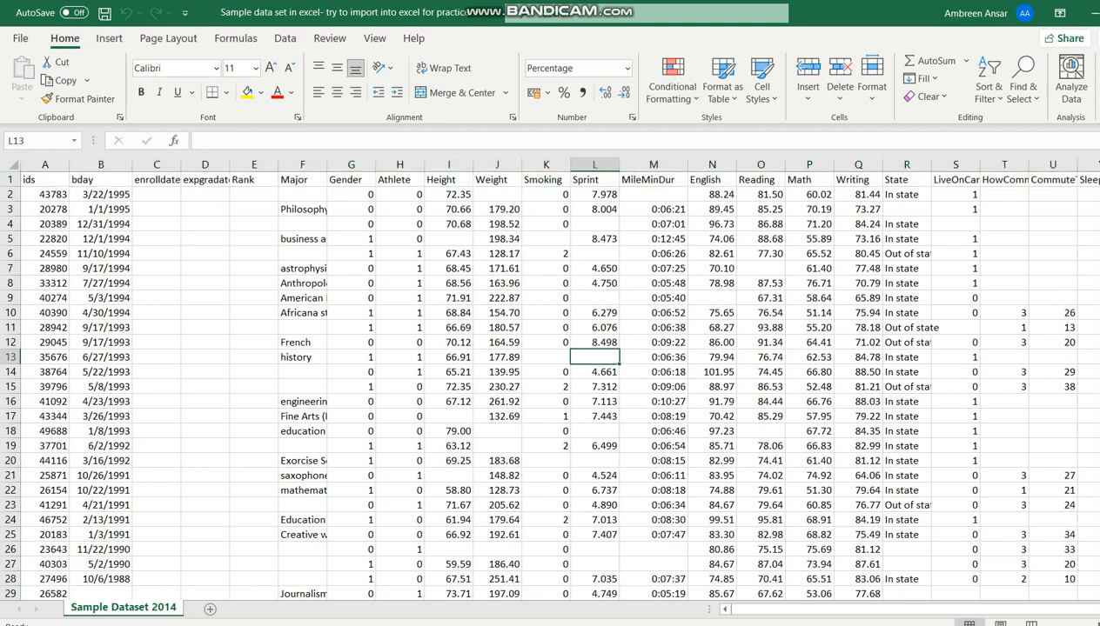
key(Up)
key(Up)
key(Up)
key(Up)
key(Up)
key(Up)
key(Up)
key(Up)
key(Up)
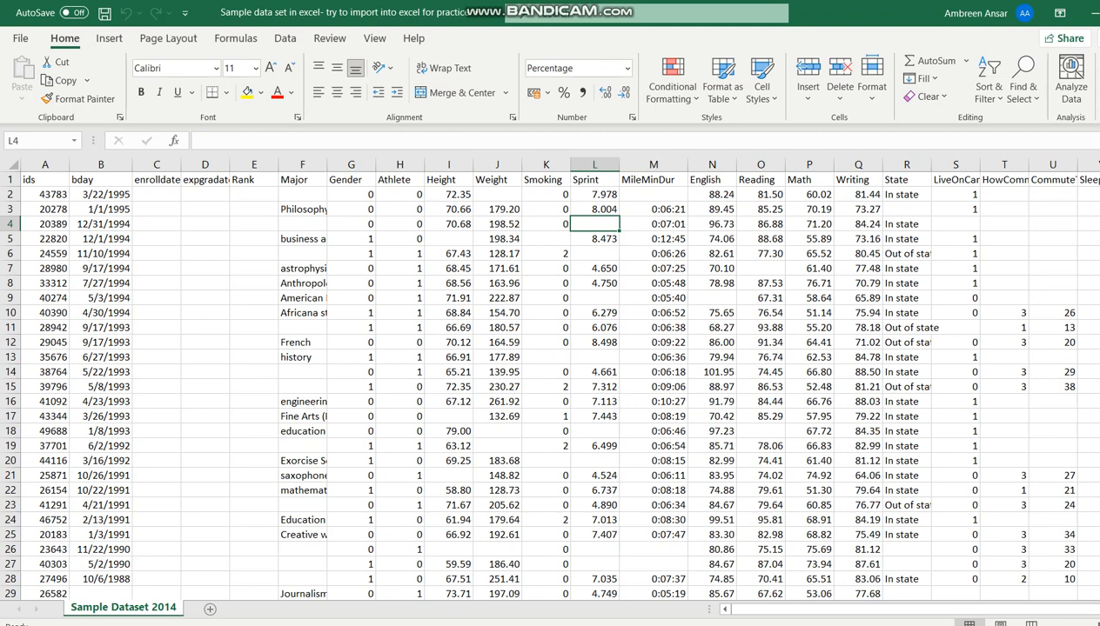
click(956, 225)
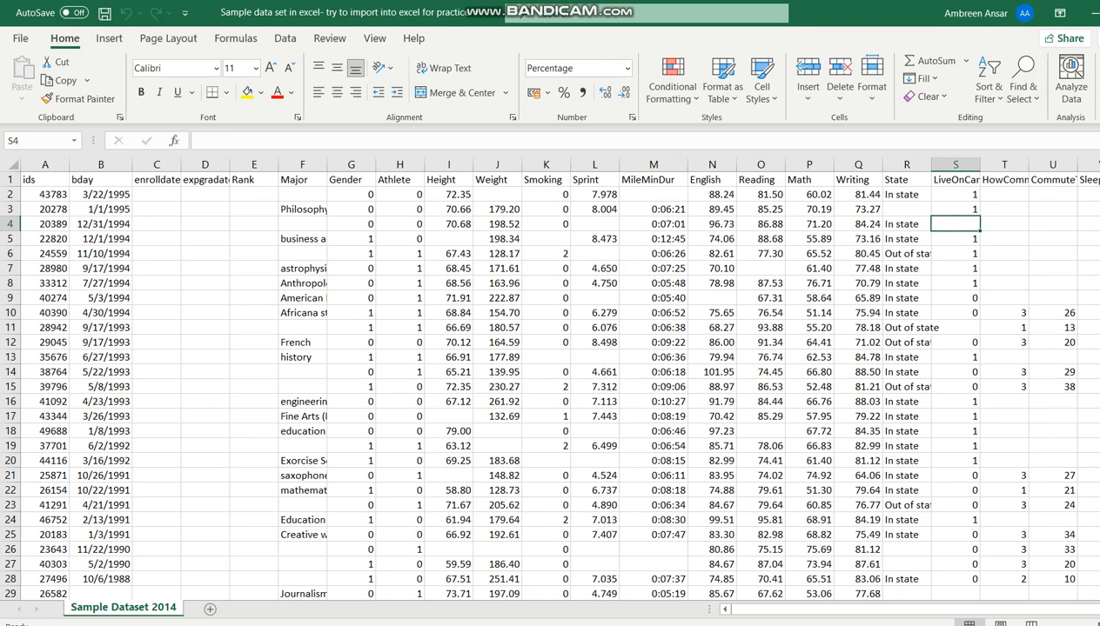
Step: Switch to SPSS Statistics, dismiss the welcome dialog, and check the empty data and variable views
key(alt+Tab)
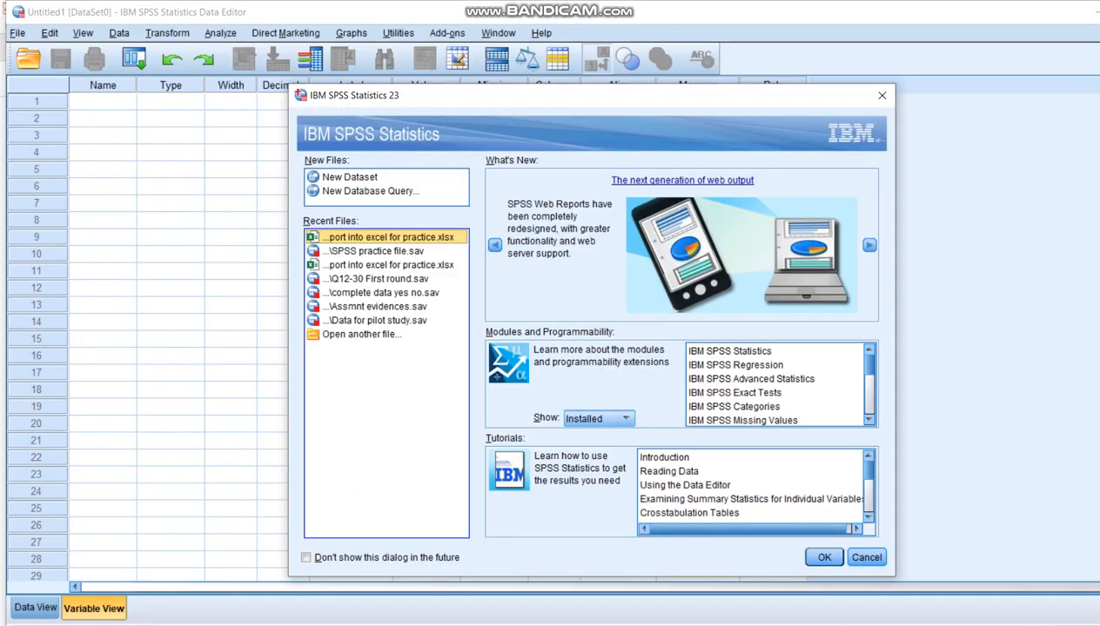
click(882, 95)
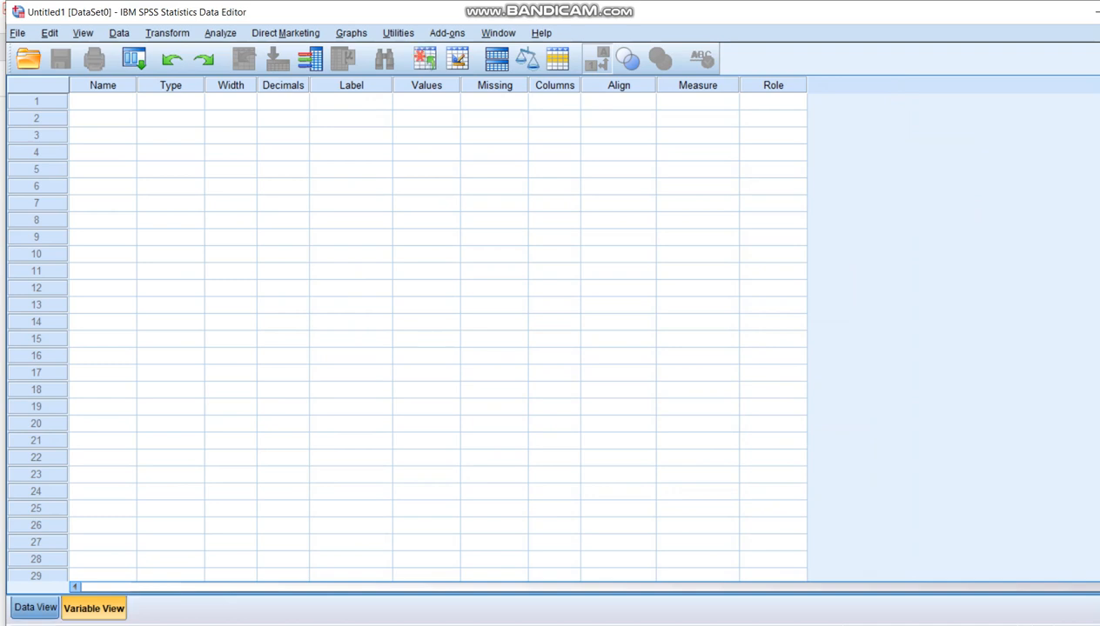
click(35, 608)
click(93, 608)
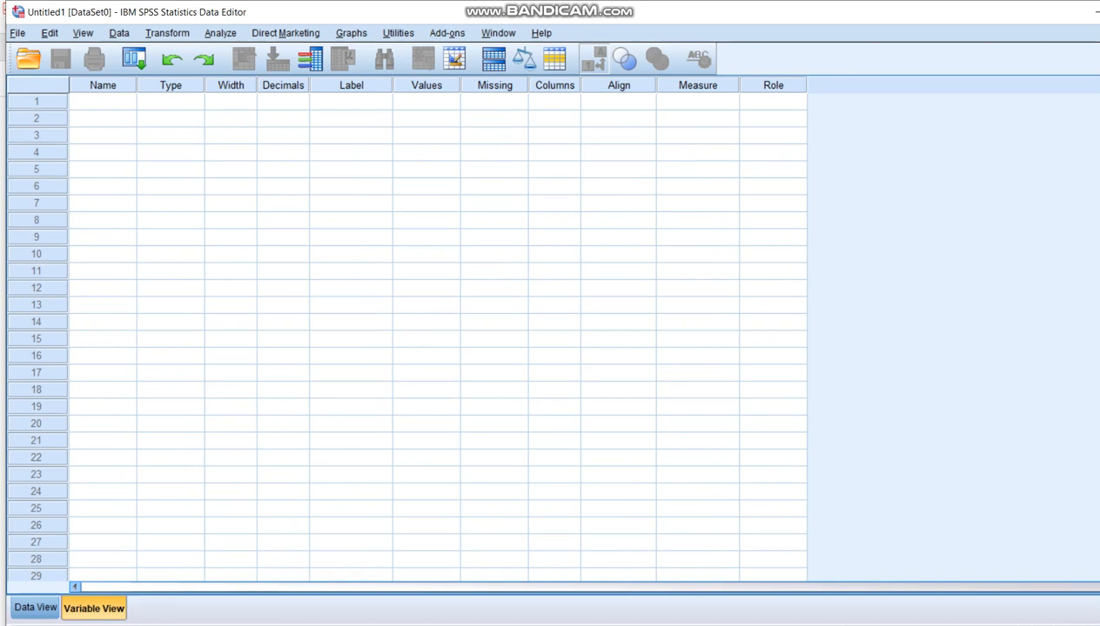
Step: Start opening a data file and browse to the Desktop folder
click(17, 33)
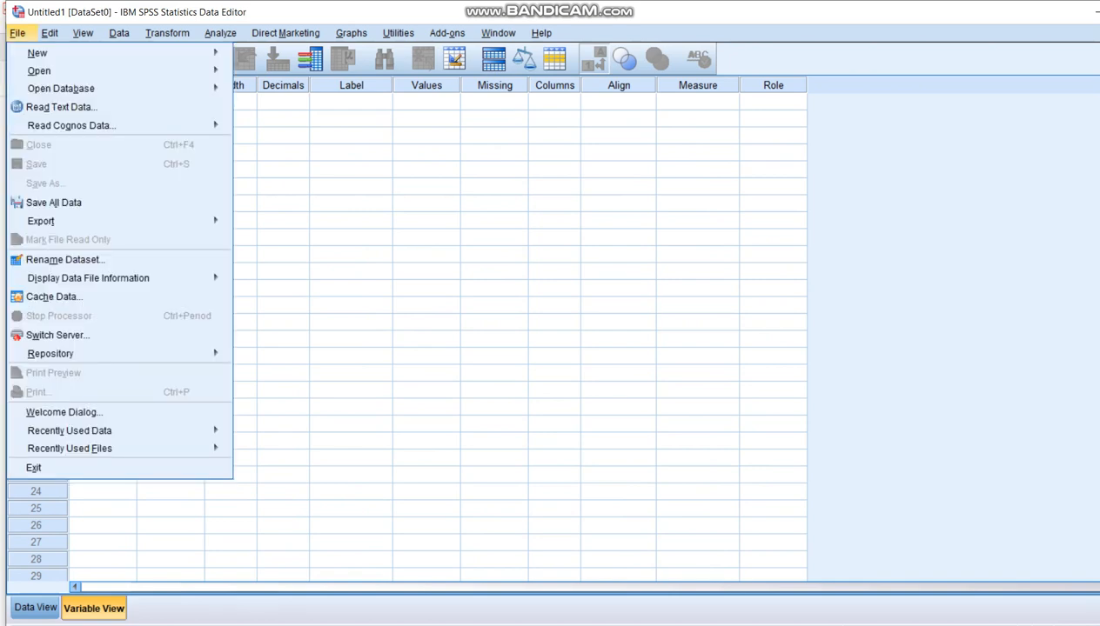
mouse_move(38, 53)
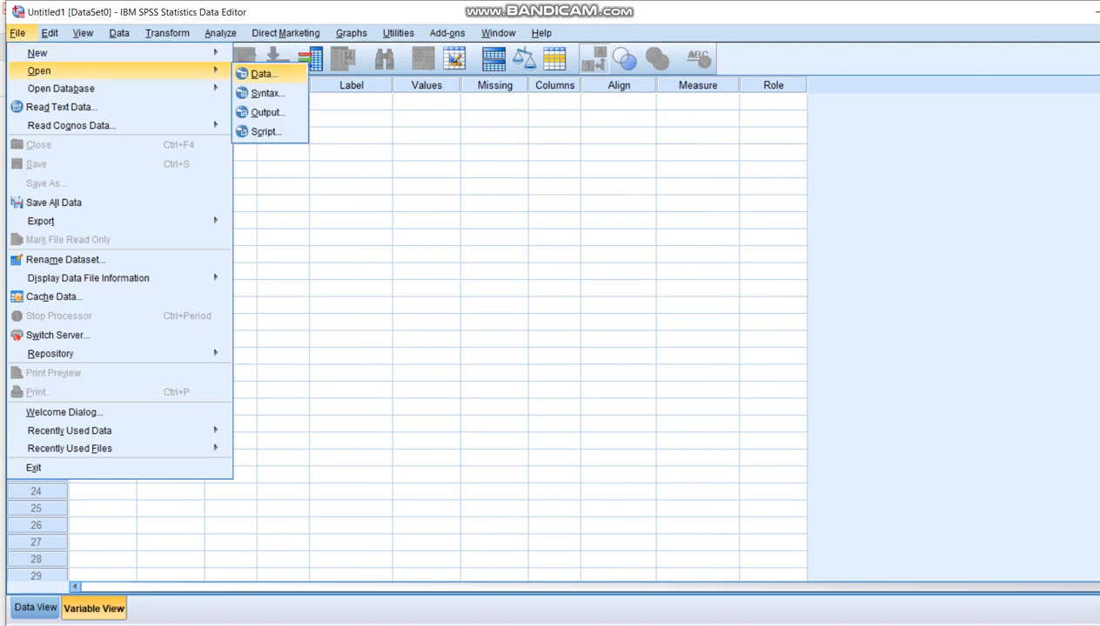
click(264, 75)
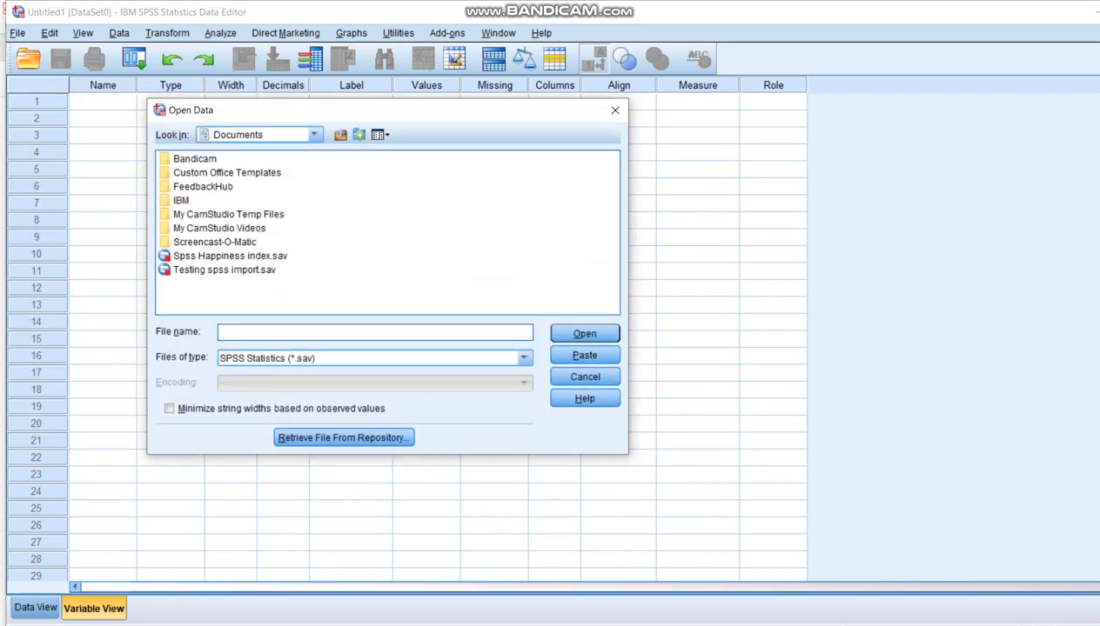
click(315, 134)
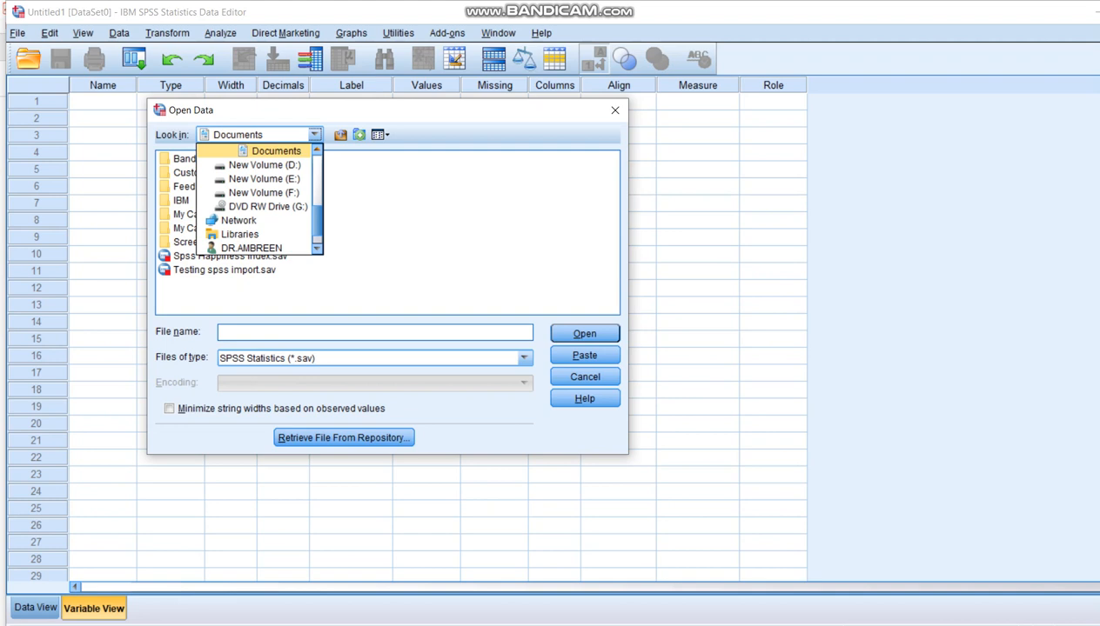
scroll(259, 200, up, 10)
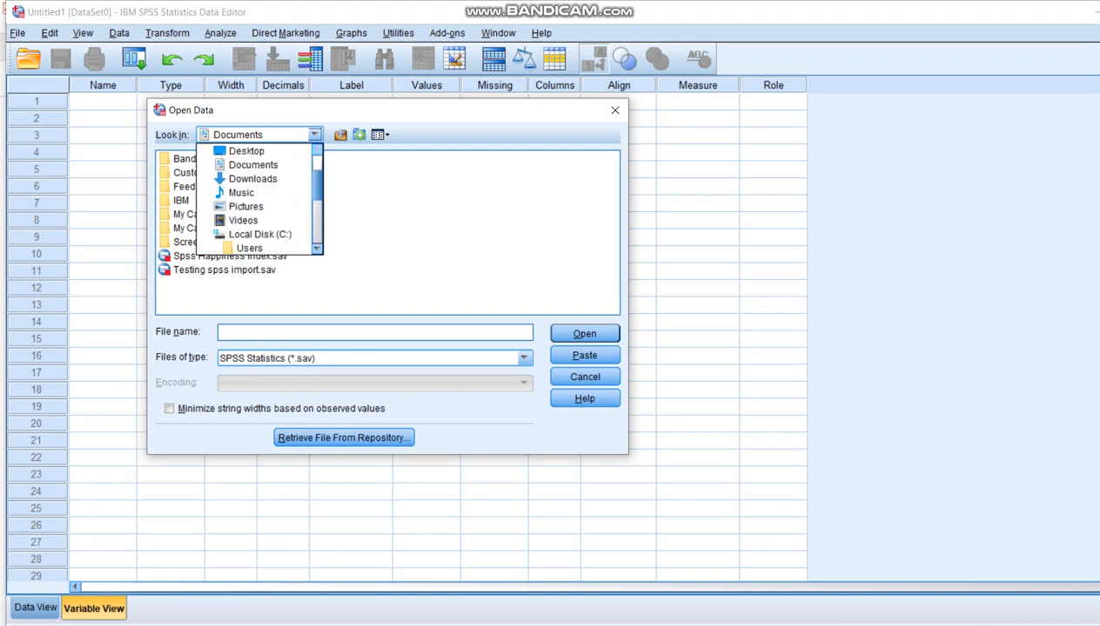
click(246, 165)
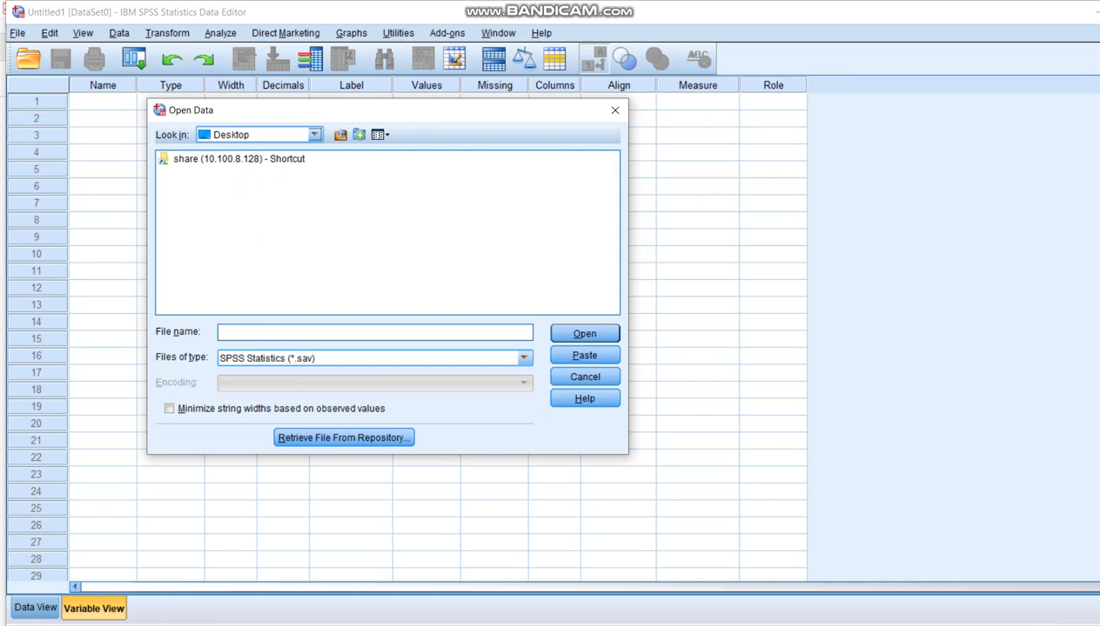
Step: Show Excel files and choose "Sample data set in excel- try to import into excel for practice.xlsx" on the Desktop for import
click(523, 357)
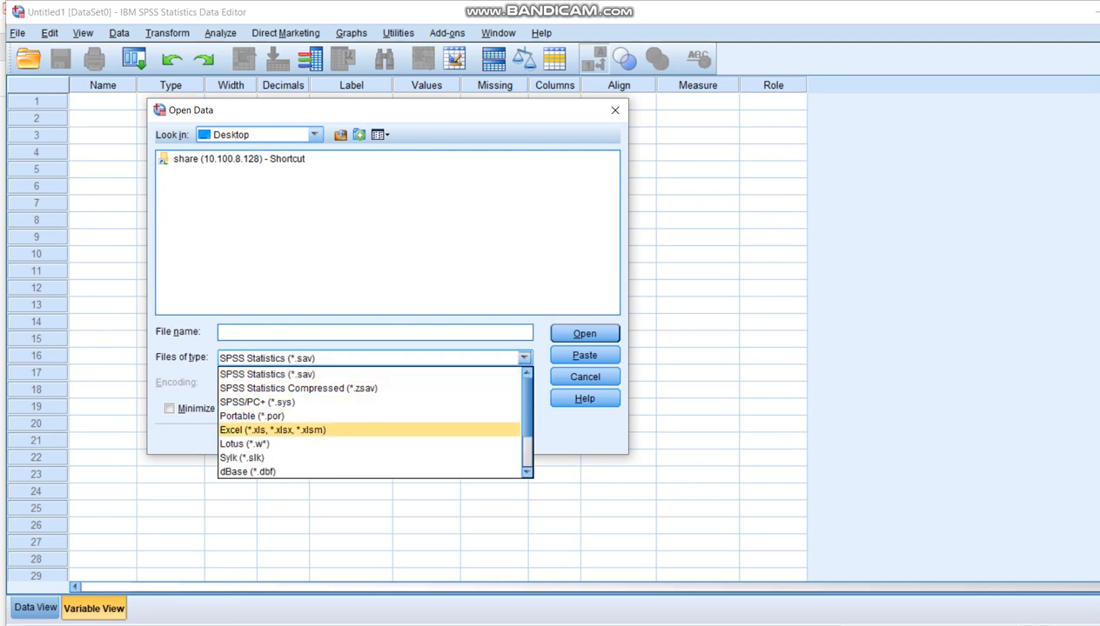
click(272, 430)
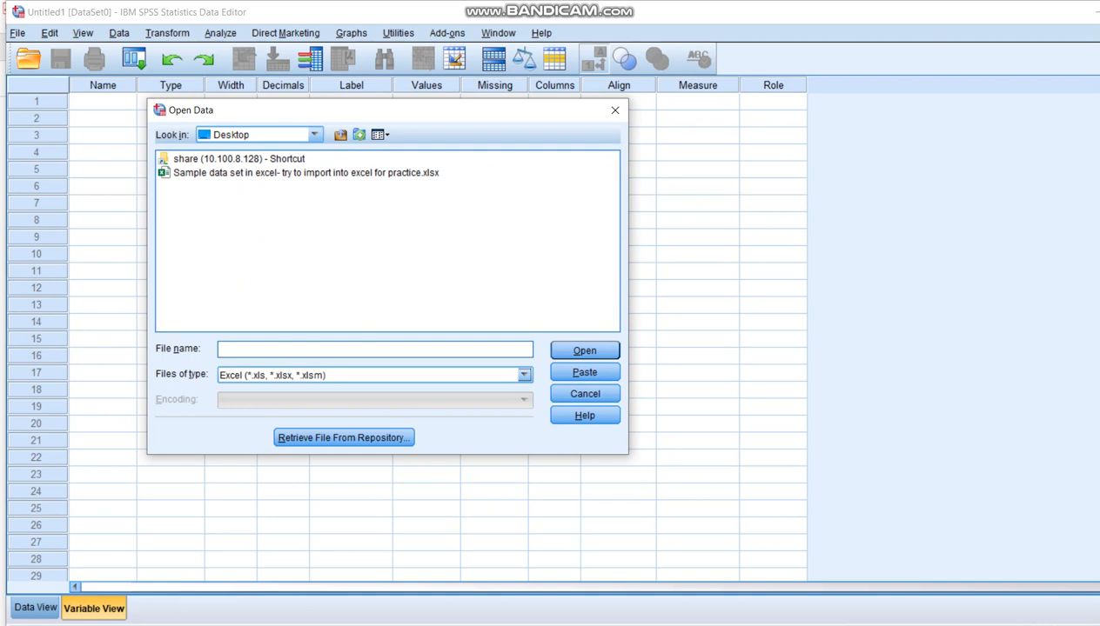
click(305, 173)
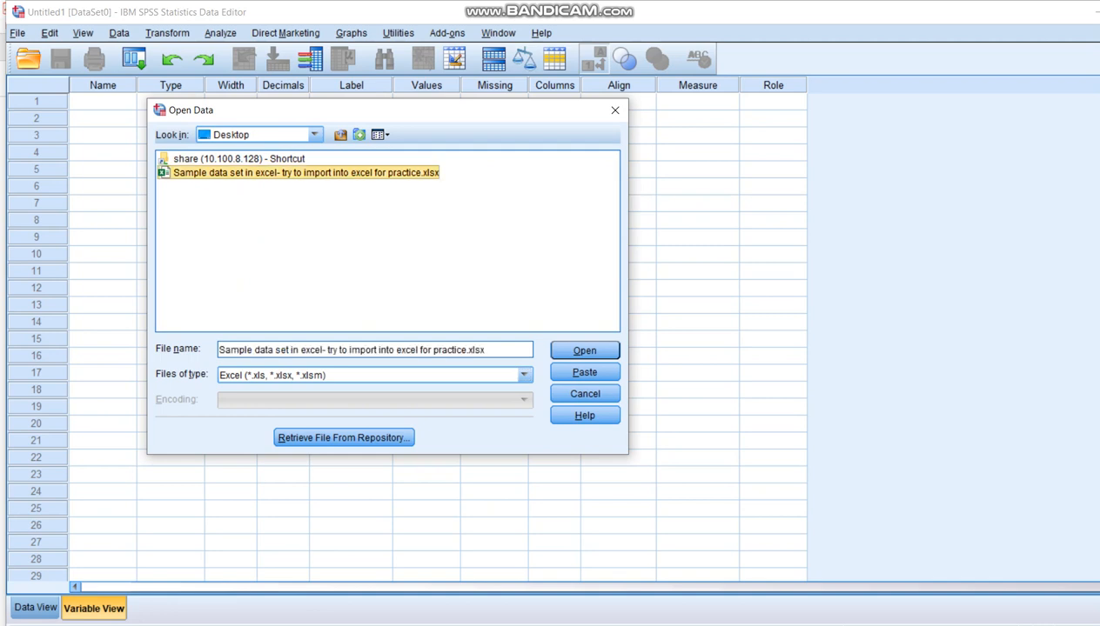
click(585, 351)
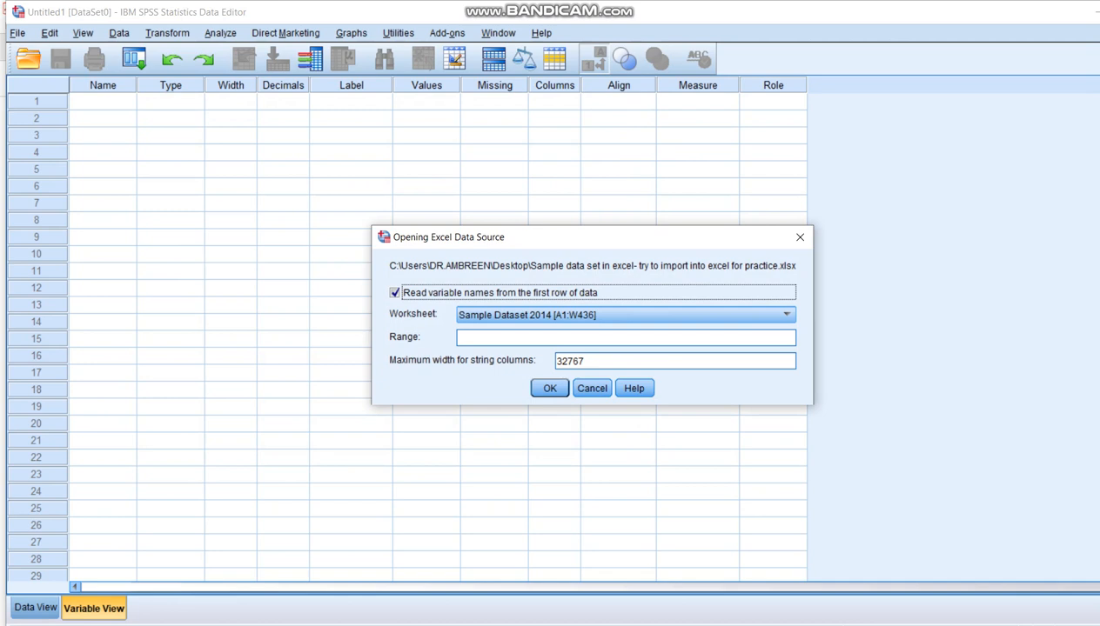
click(626, 337)
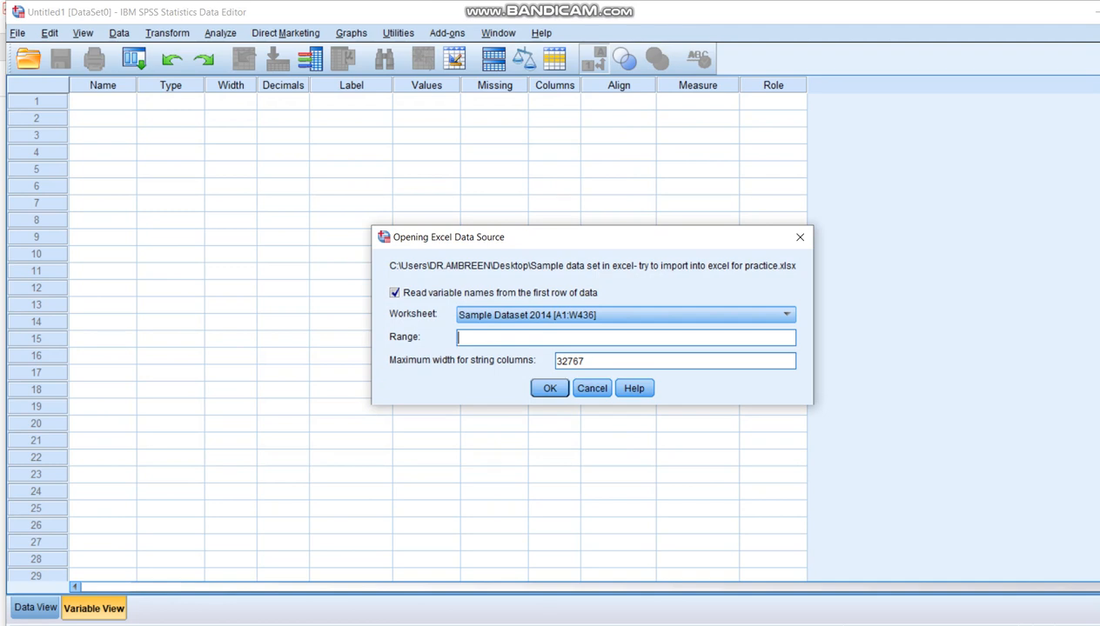
text(B1:w436)
key(Left)
key(Left)
key(Left)
key(BackSpace)
key(BackSpace)
text(:D)
drag(497, 339, 456, 338)
key(BackSpace)
Step: Import the entire Sample Dataset 2014 worksheet with variable names read from the first row, and display its data records
key(Return)
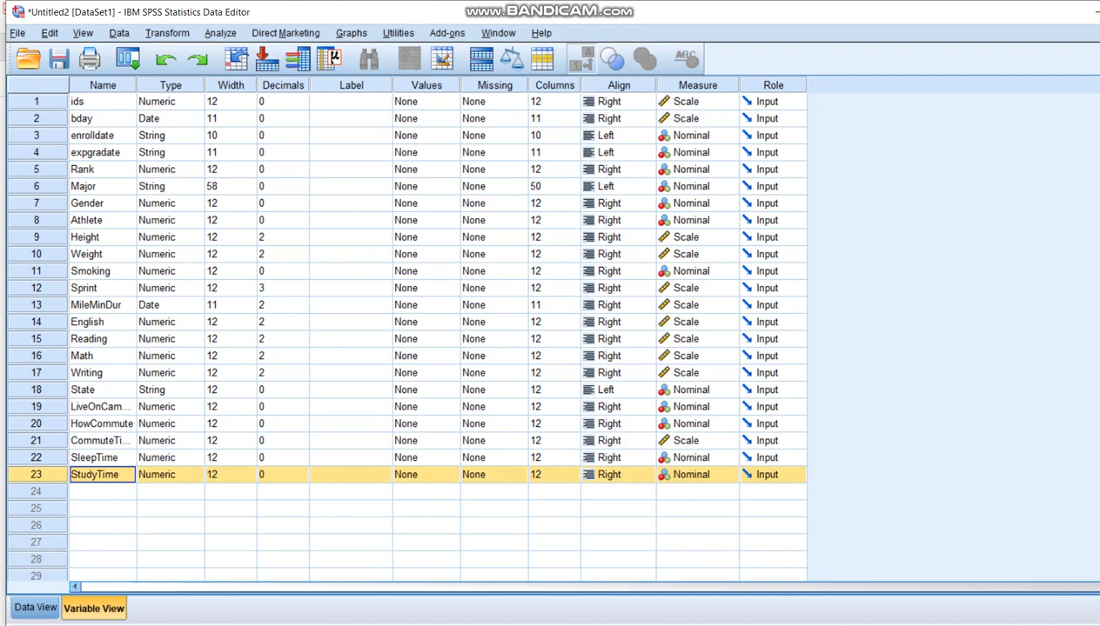
click(36, 608)
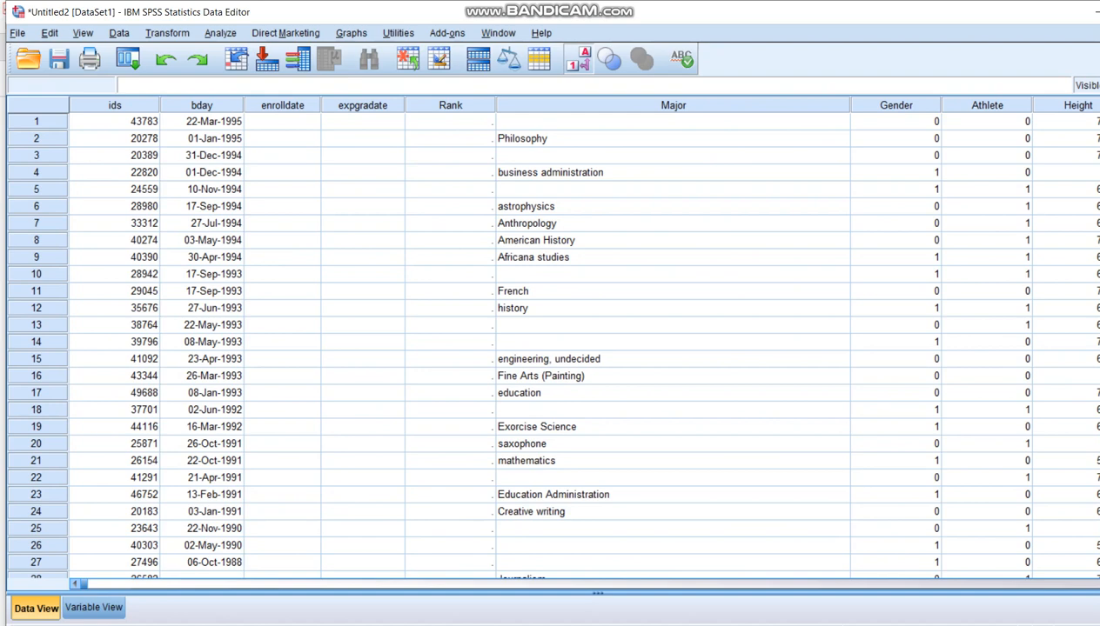
Step: Check the imported records across the columns and down to the last case, and return to the variable list
scroll(557, 339, right, 10)
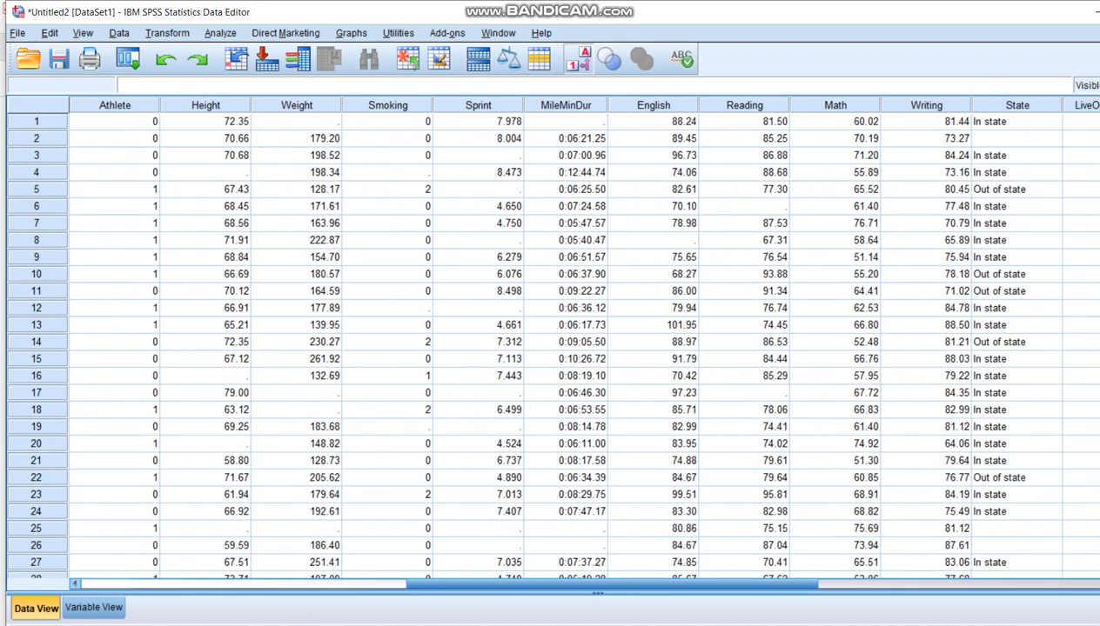
scroll(557, 339, right, 1)
scroll(557, 340, down, 20)
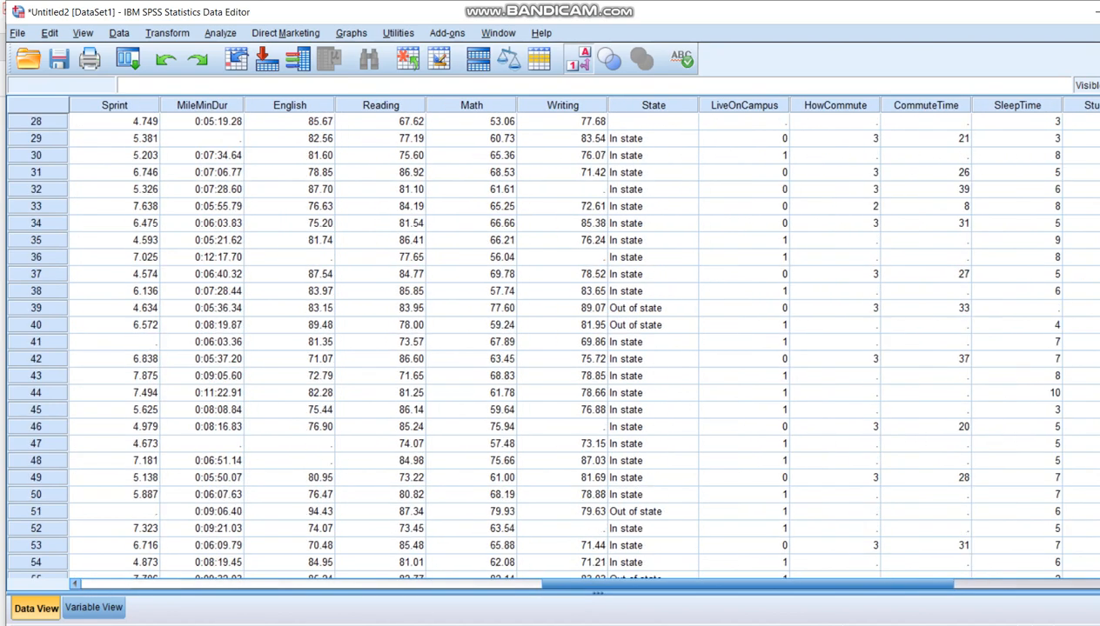
scroll(556, 339, down, 20)
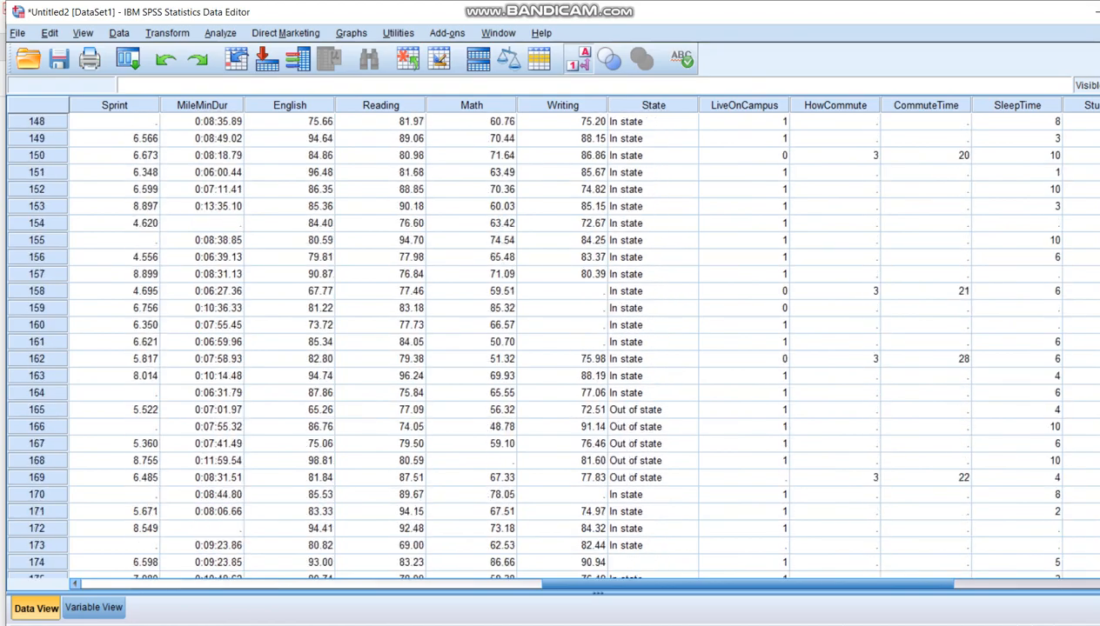
scroll(556, 340, down, 20)
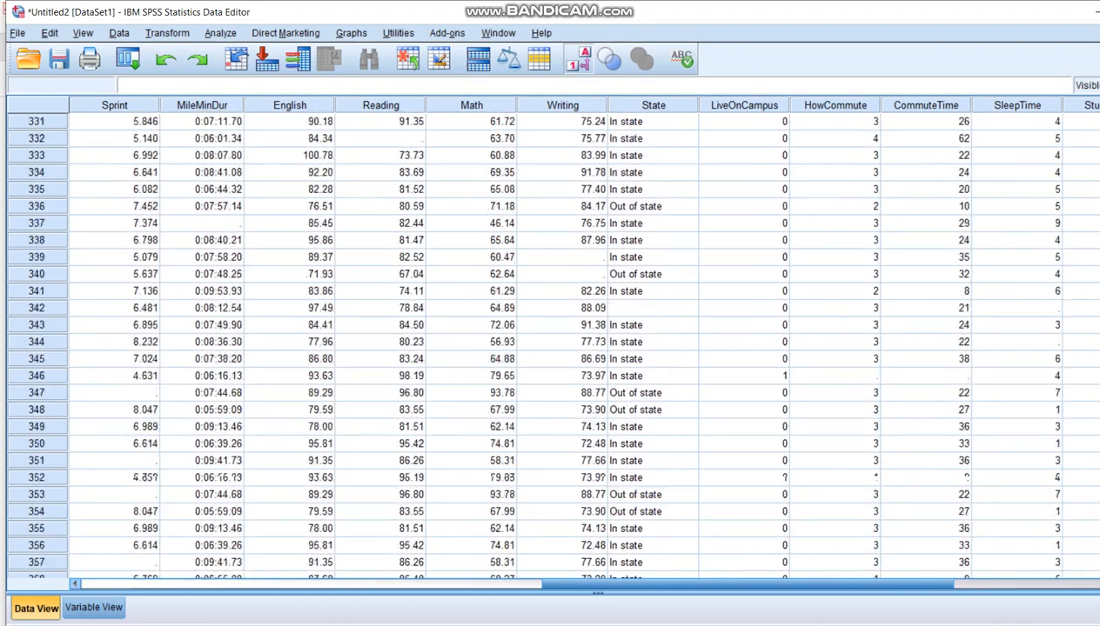
scroll(557, 340, up, 10)
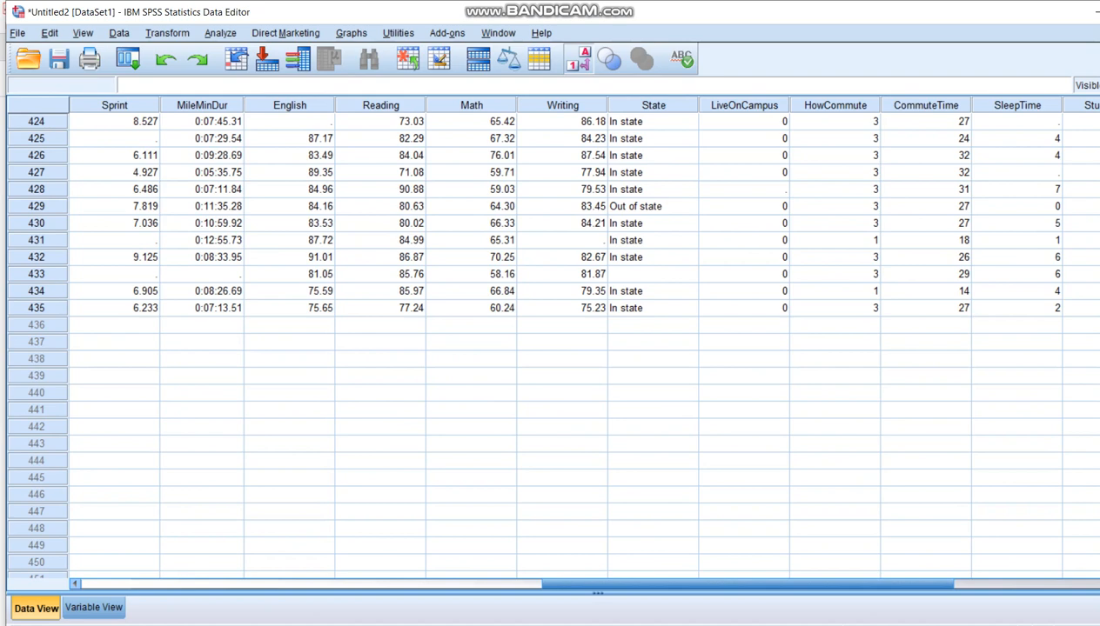
click(36, 308)
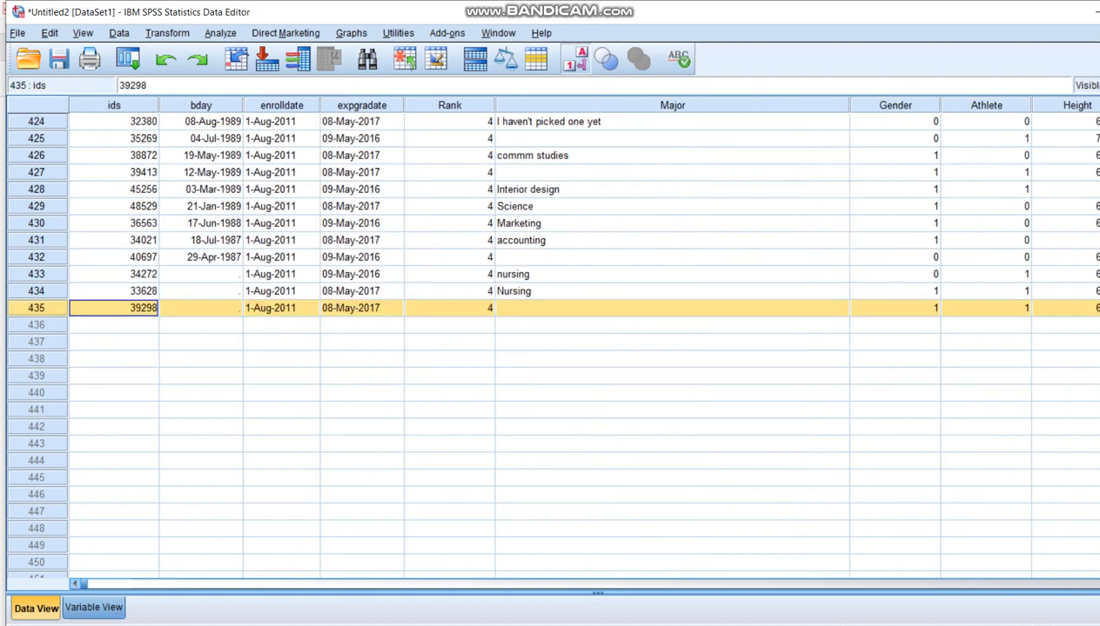
click(94, 608)
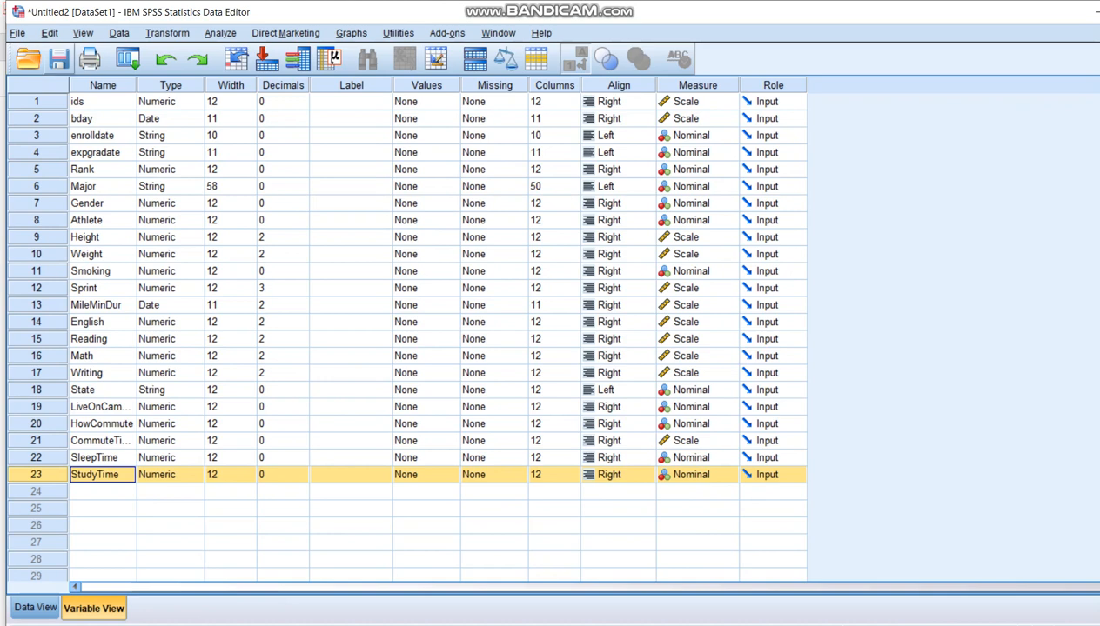
Step: Save the imported dataset to the Desktop as "Practice file" in SPSS Statistics (*.sav) format
key(ctrl+s)
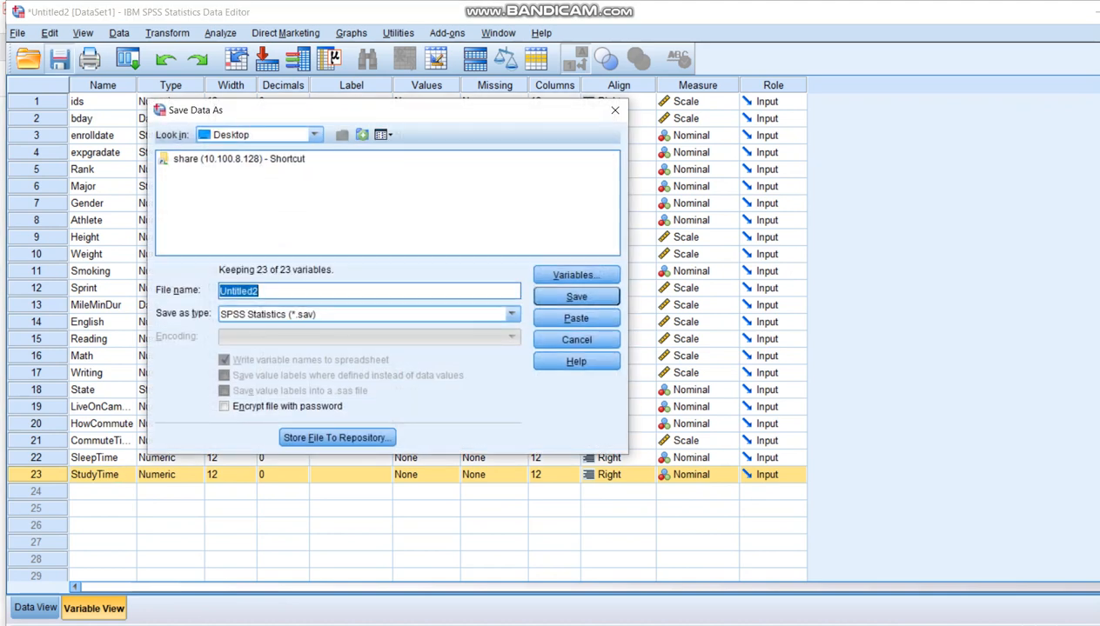
text(Practice file)
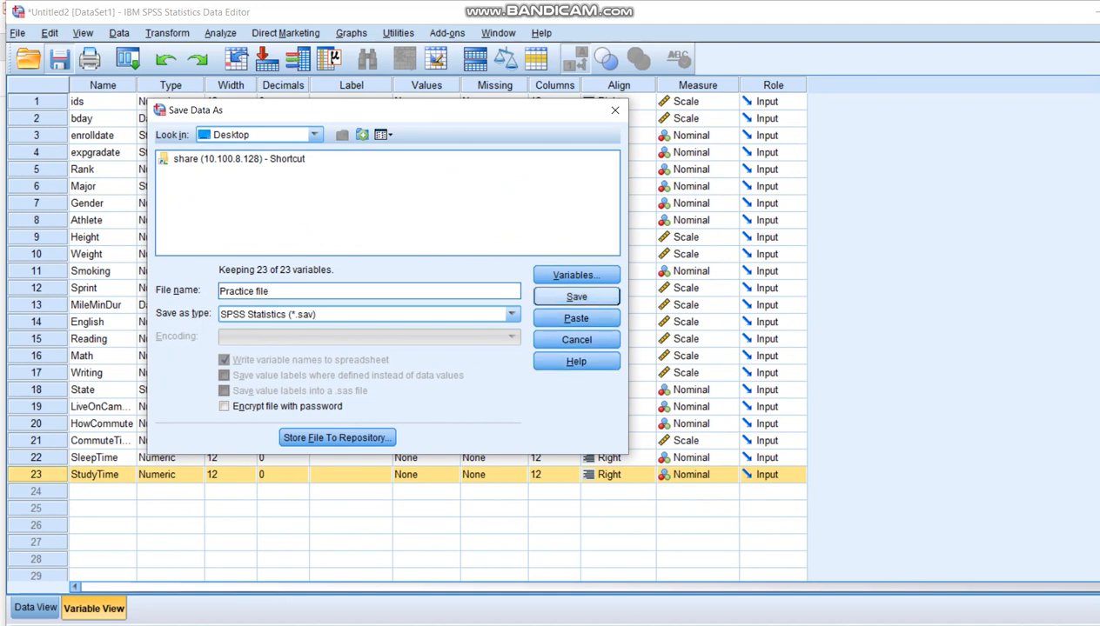
key(Return)
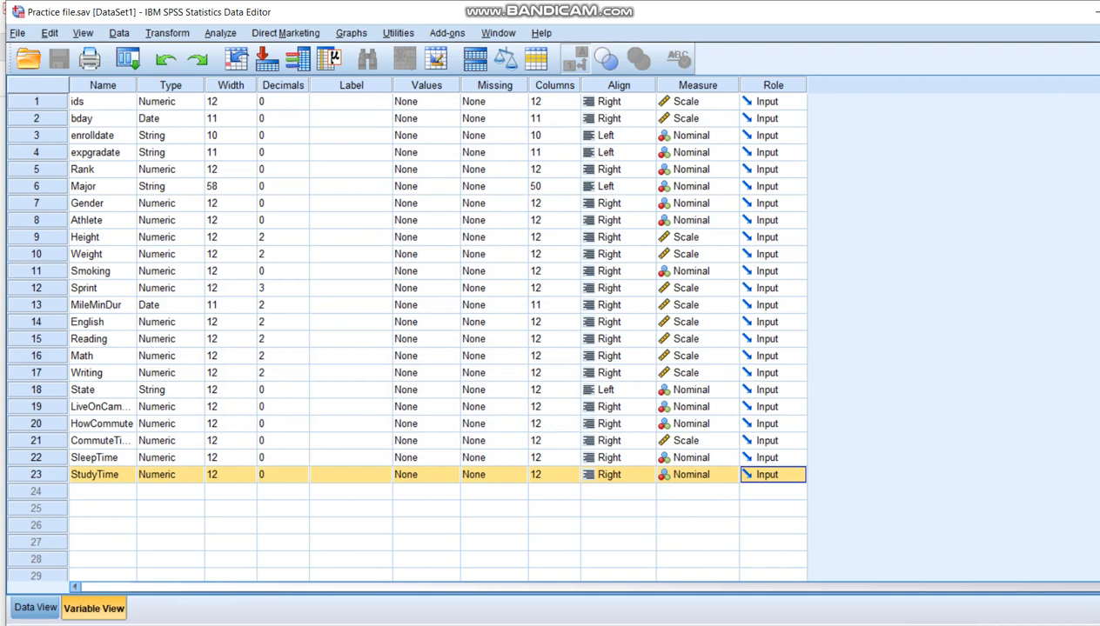
Step: Switch to the Acrobat PDF and review the variable descriptions, types, measures and value labels, including the codes for Rank
click(840, 592)
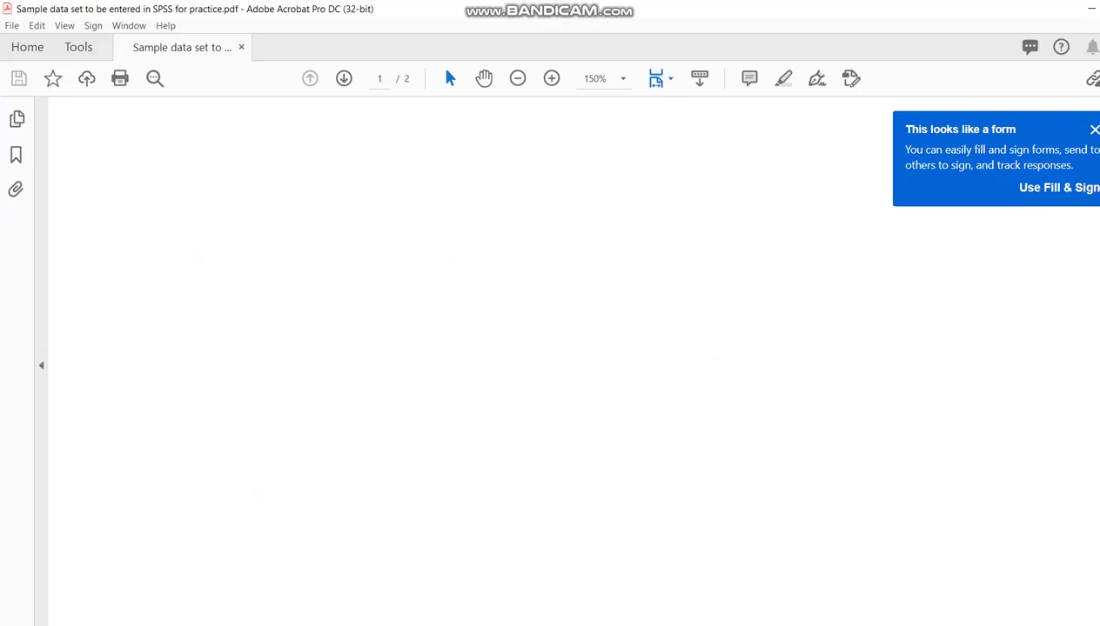
scroll(570, 361, down, 10)
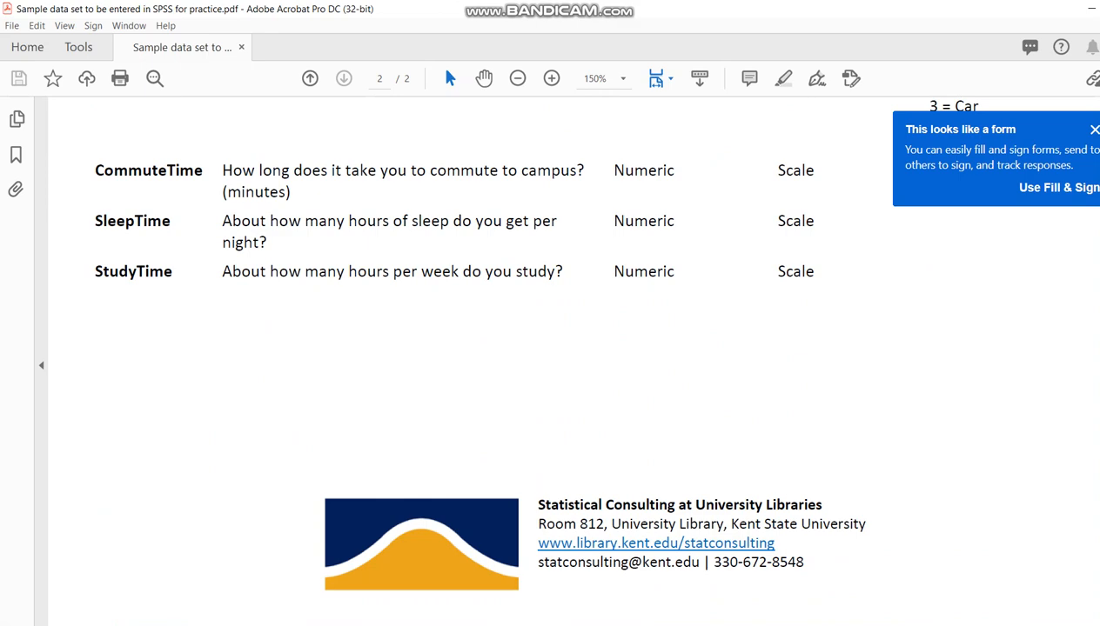
scroll(570, 361, up, 8)
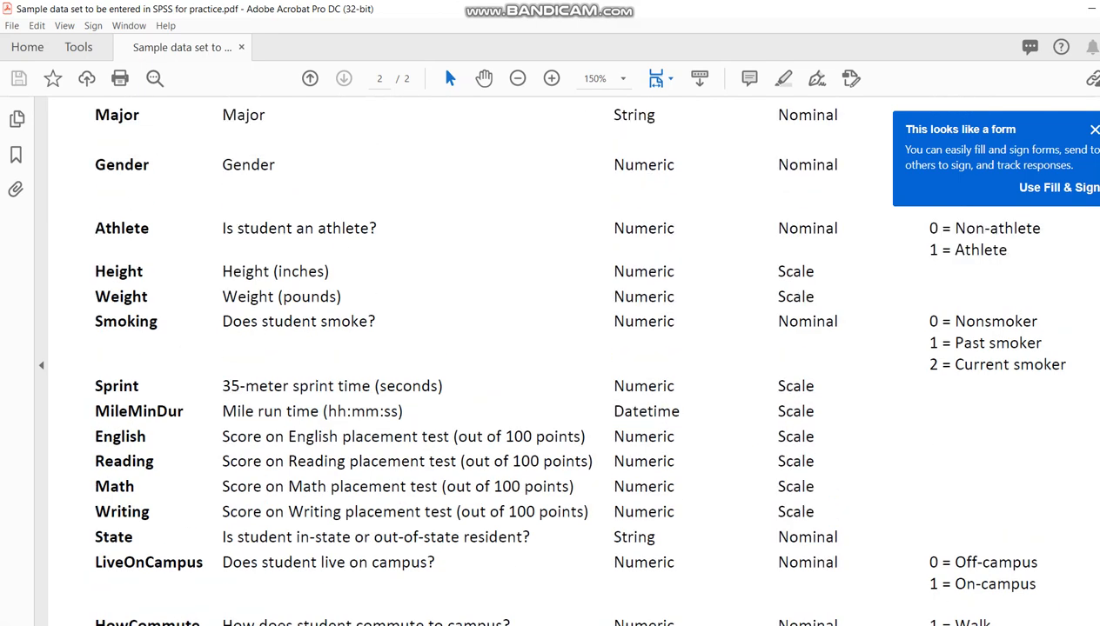
scroll(570, 361, up, 4)
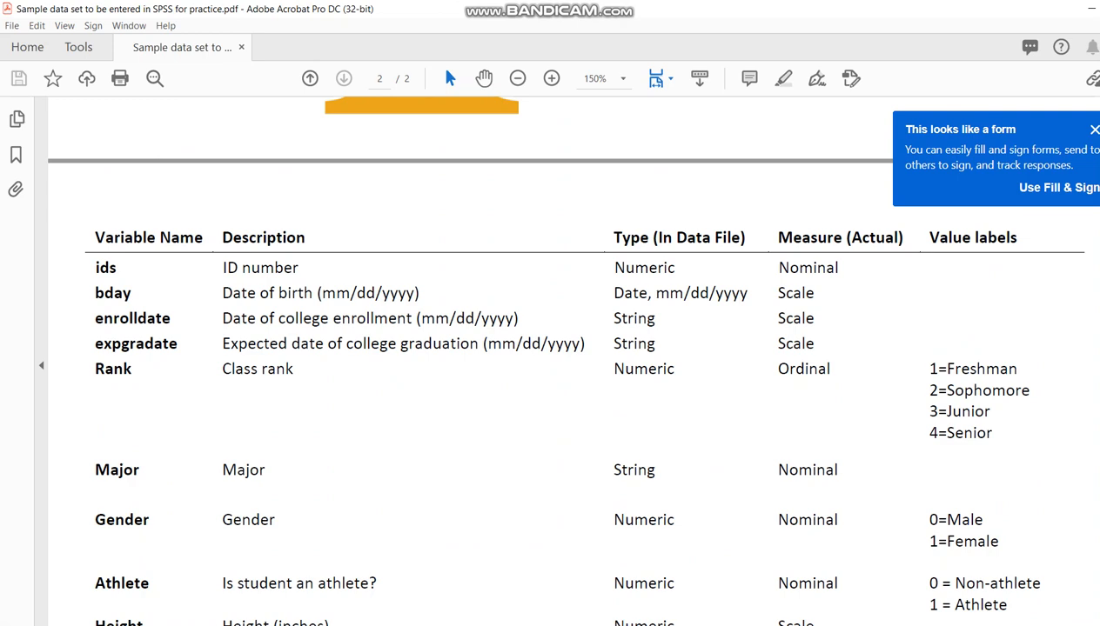
Step: Switch back to the Practice file in SPSS Statistics and give the Rank variable the label "Student rank"
click(422, 625)
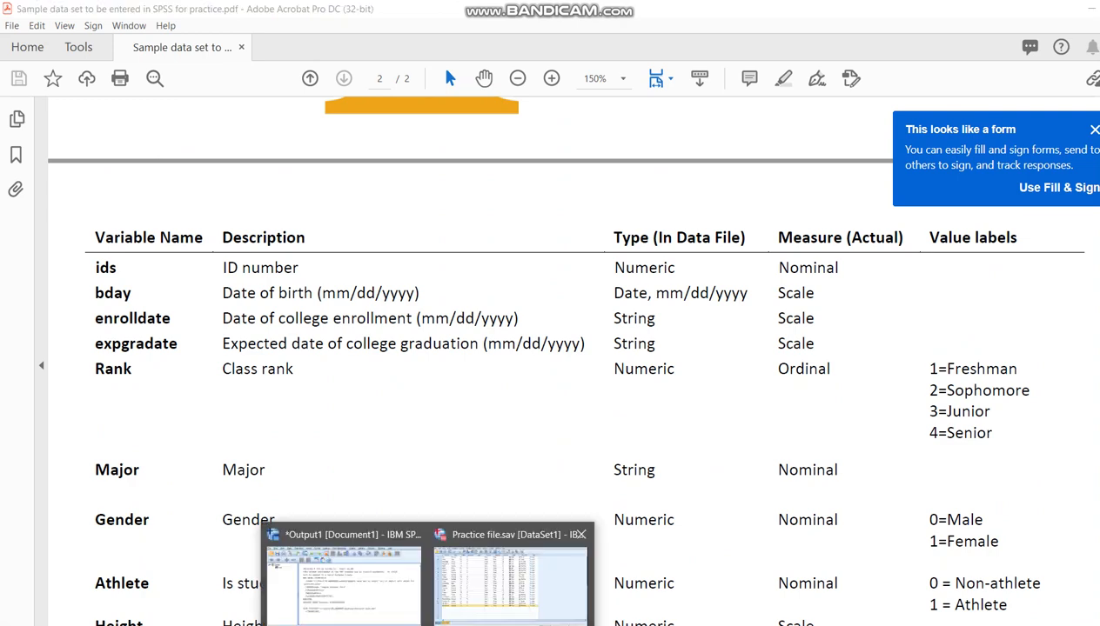
click(509, 579)
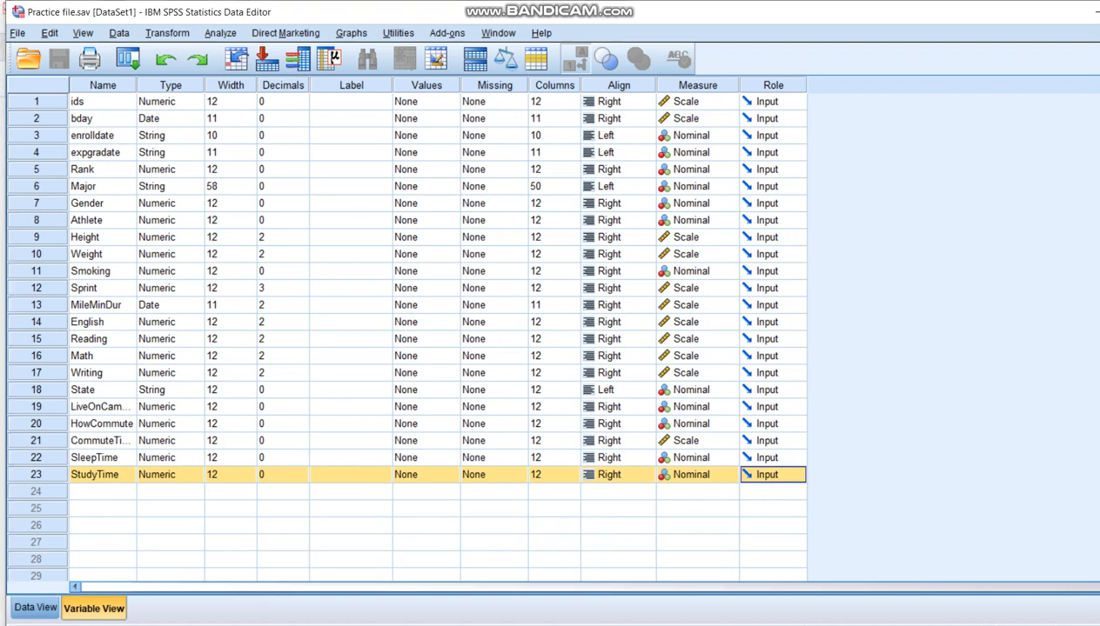
click(103, 170)
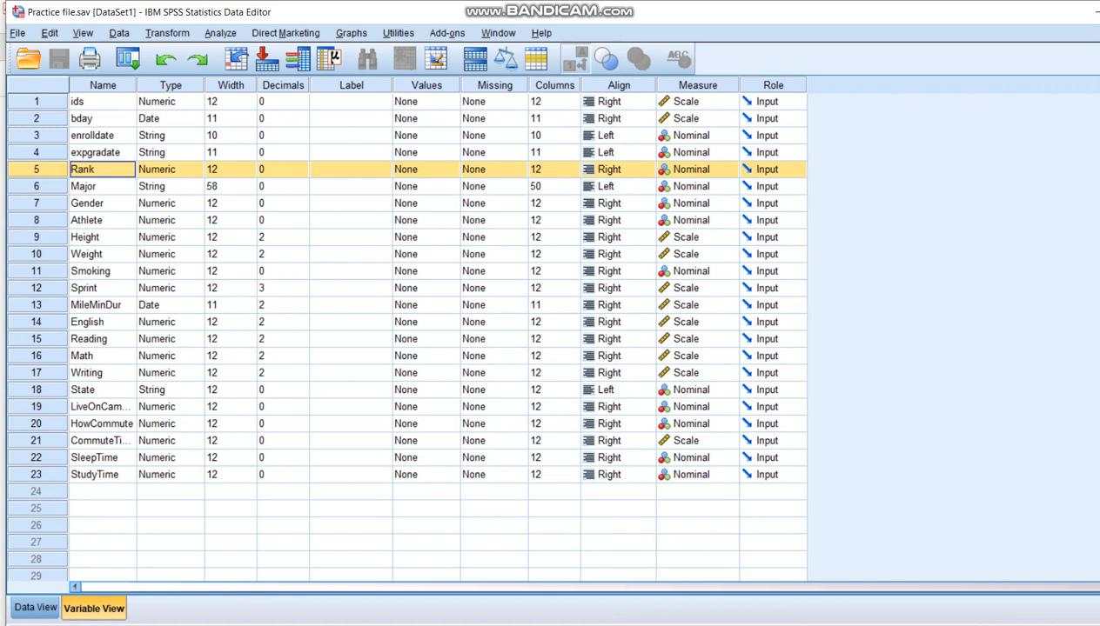
click(351, 169)
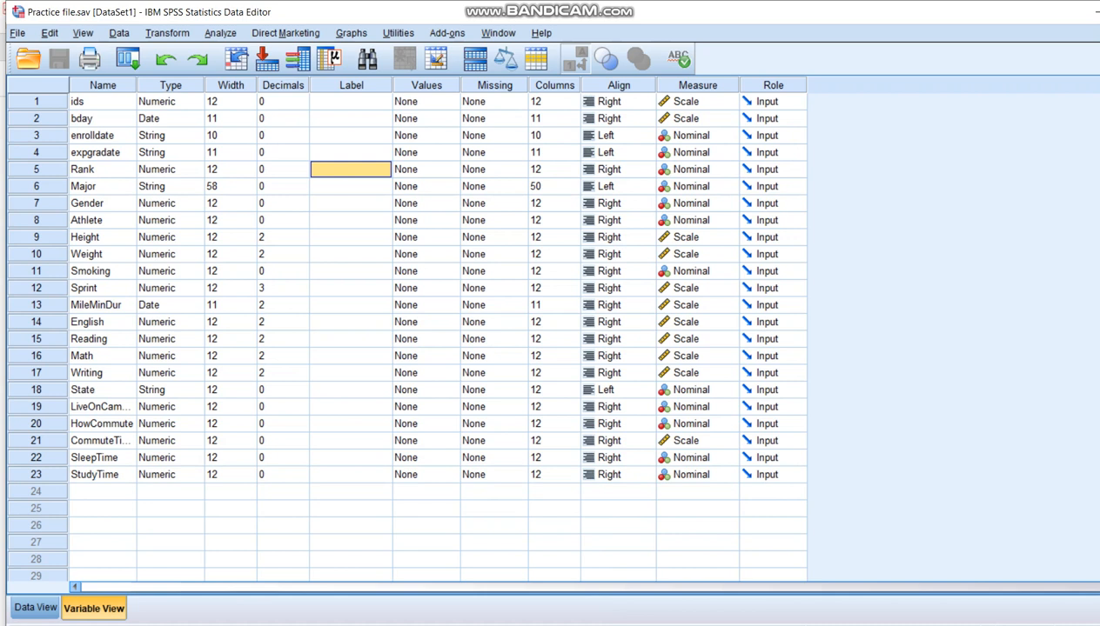
text(Stude)
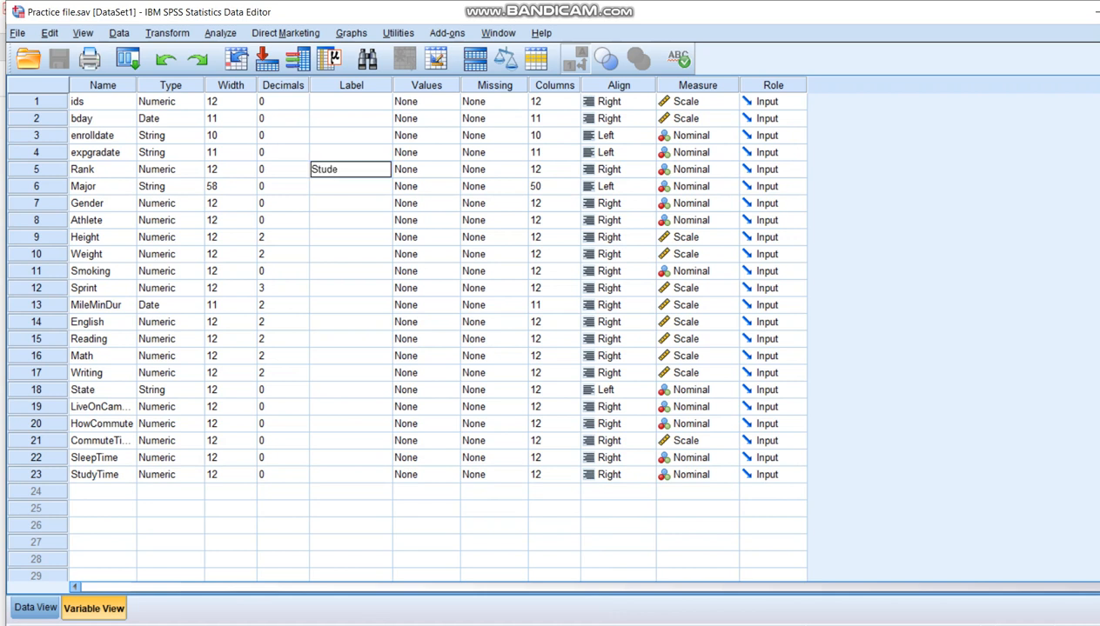
text(nt rank)
key(Tab)
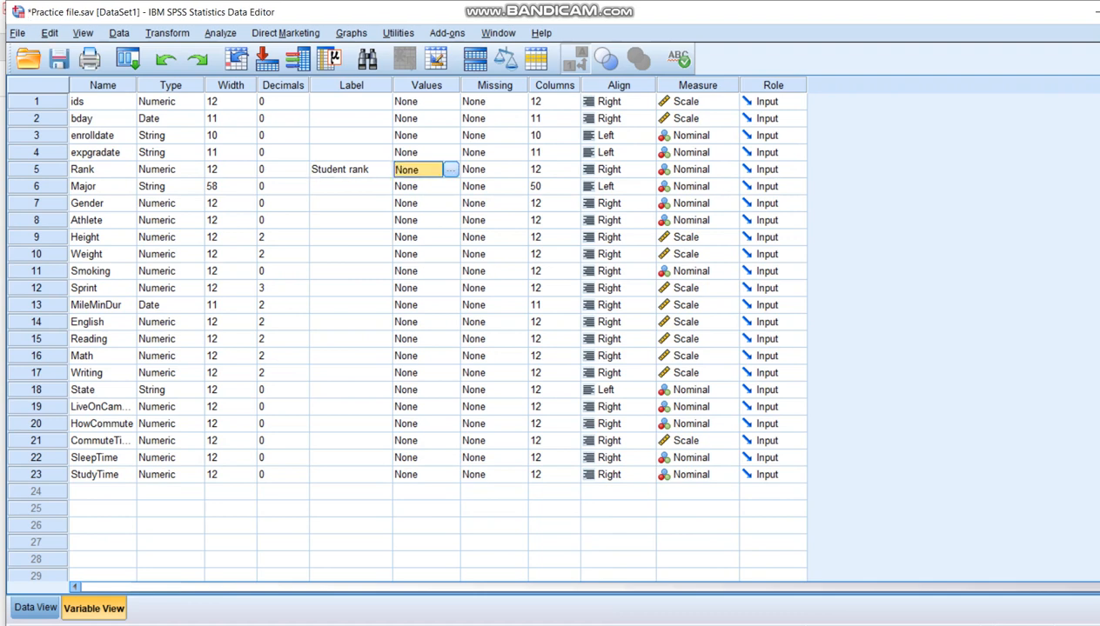
Step: Start defining value labels for the Rank variable and add 1 = "Freshman"
click(451, 170)
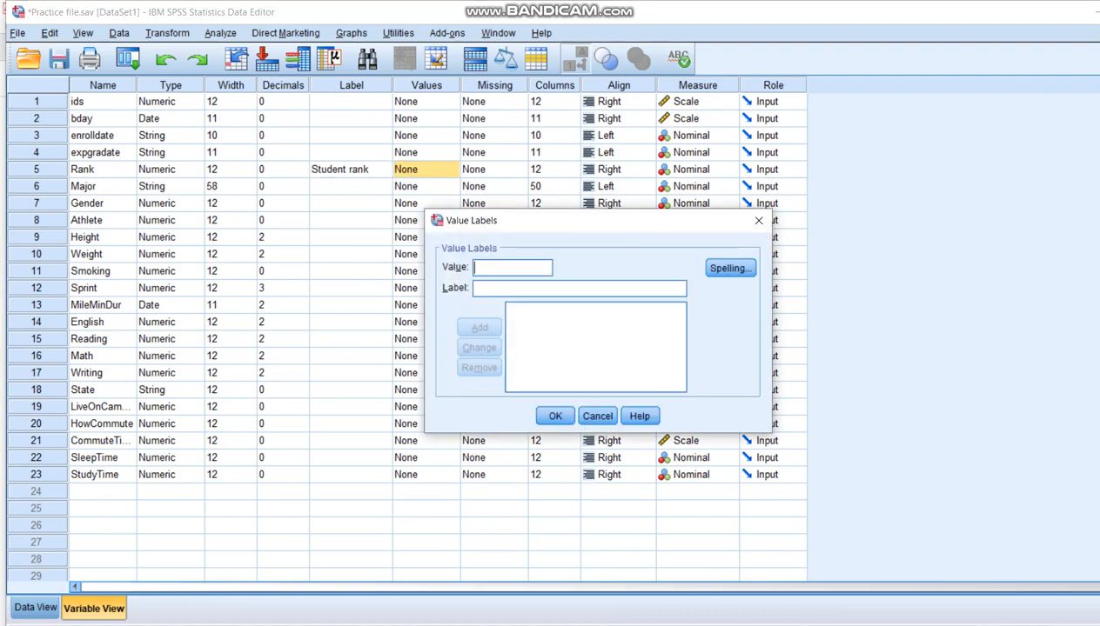
text(1)
key(Tab)
text(F)
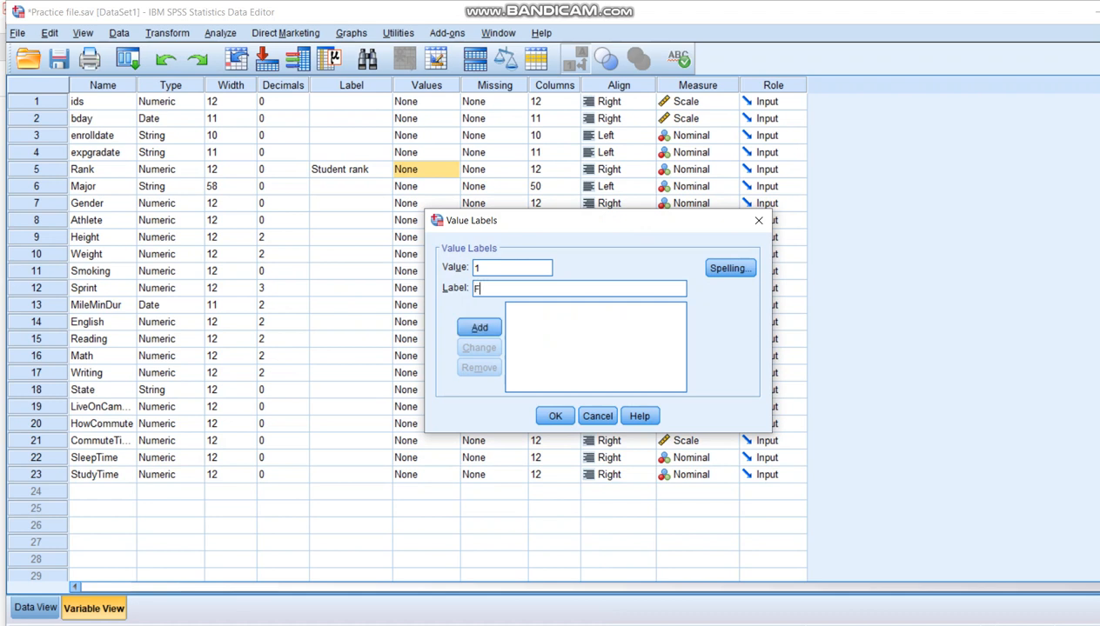
text(reshman)
click(480, 327)
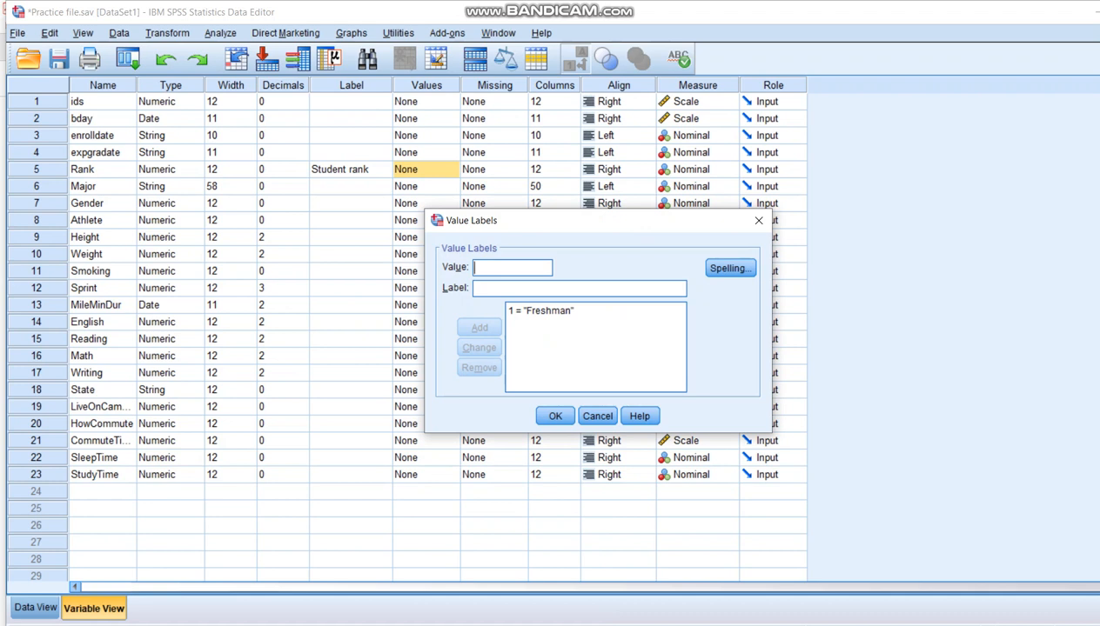
Step: Add the Rank value labels 2 = "Sophomore" and 3 = "Junior"
text(2)
key(Tab)
text(S)
text(homore)
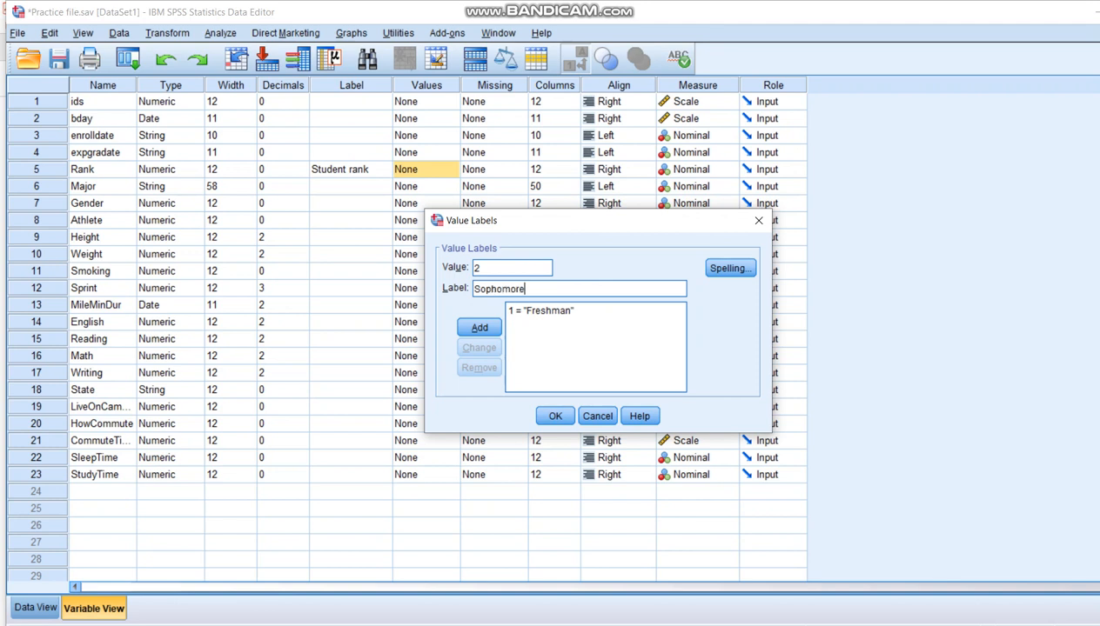
key(Return)
text(3)
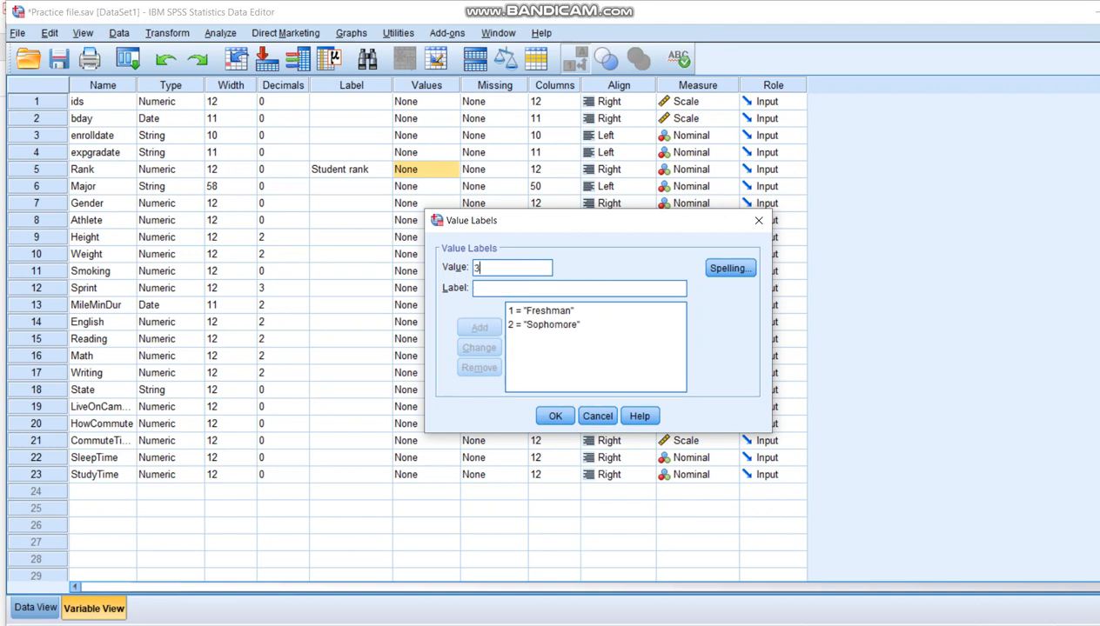
key(Tab)
text(Junior)
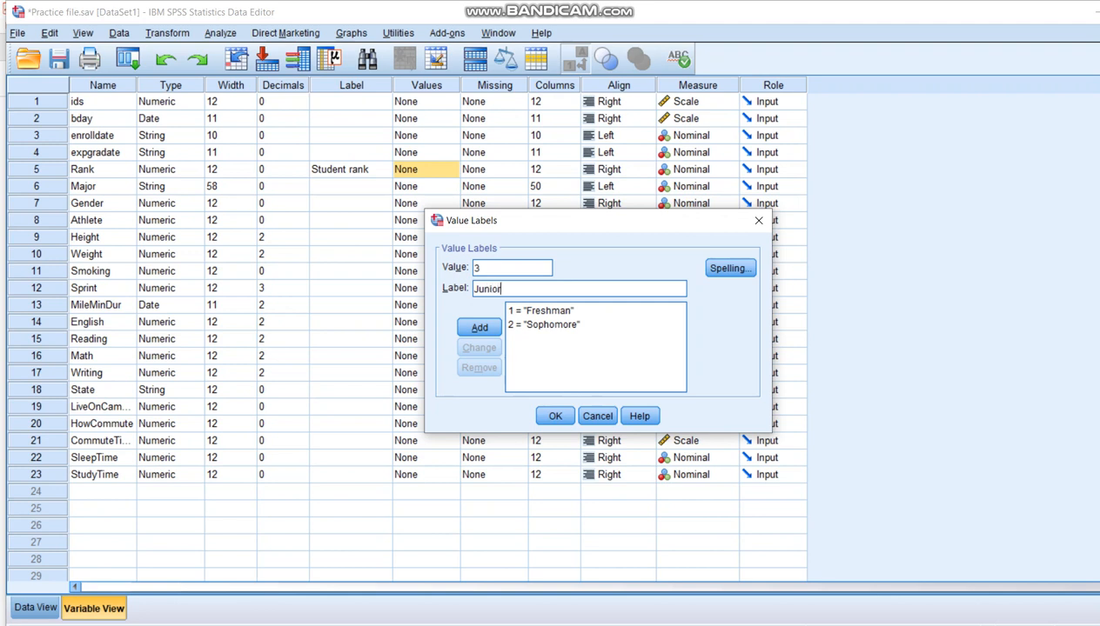
key(Return)
Step: Add the Rank value label 4 = "Senior", confirm the value labels and save the data file
text(4)
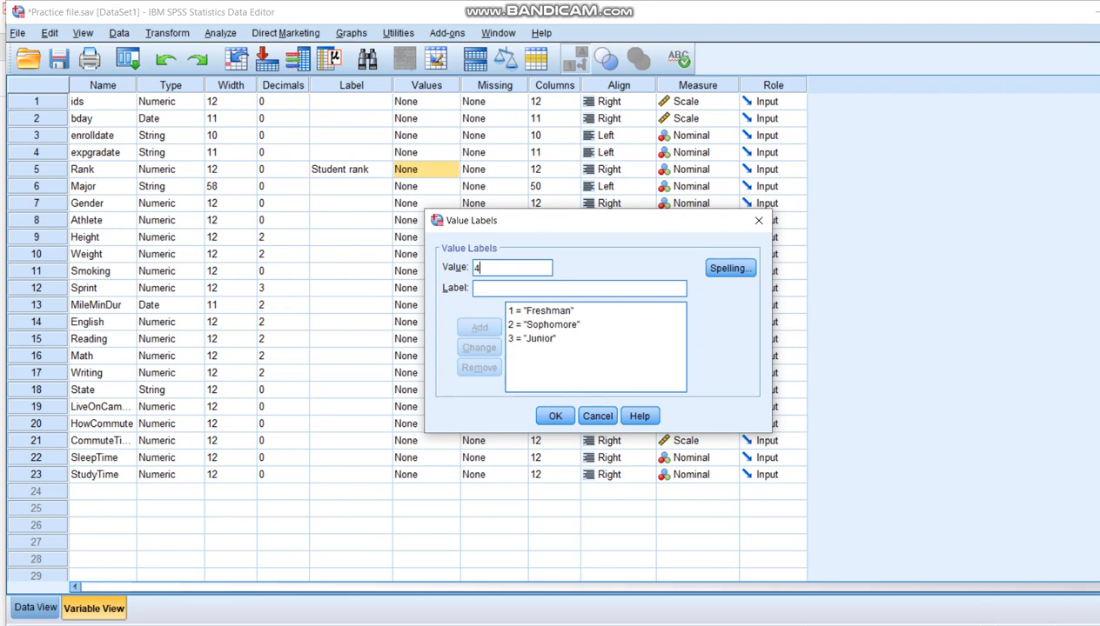
key(Tab)
text(Senior)
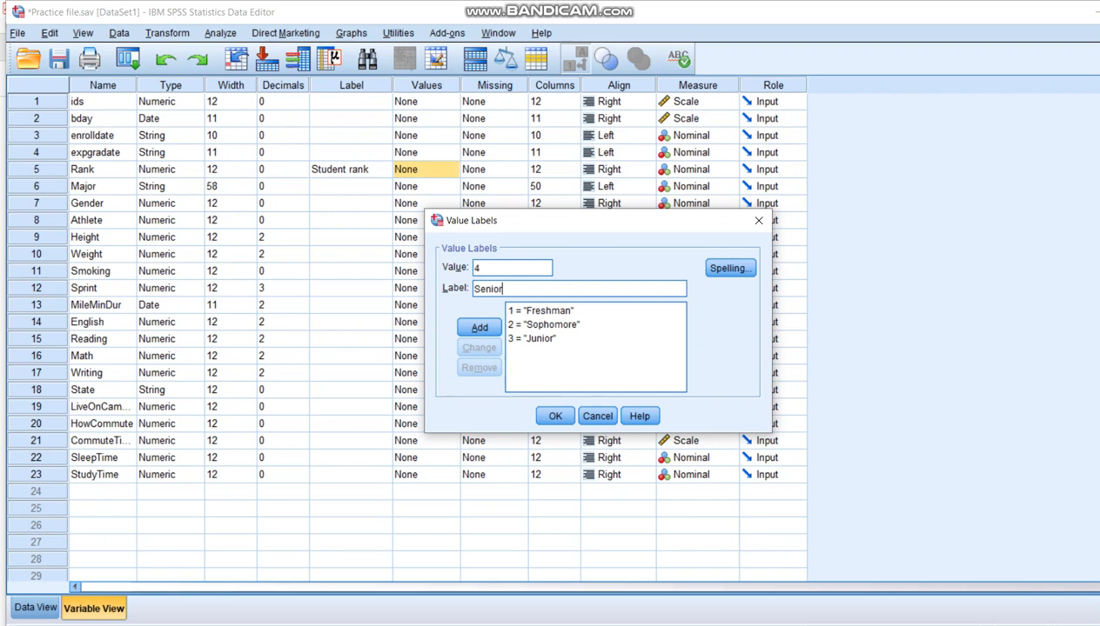
key(Return)
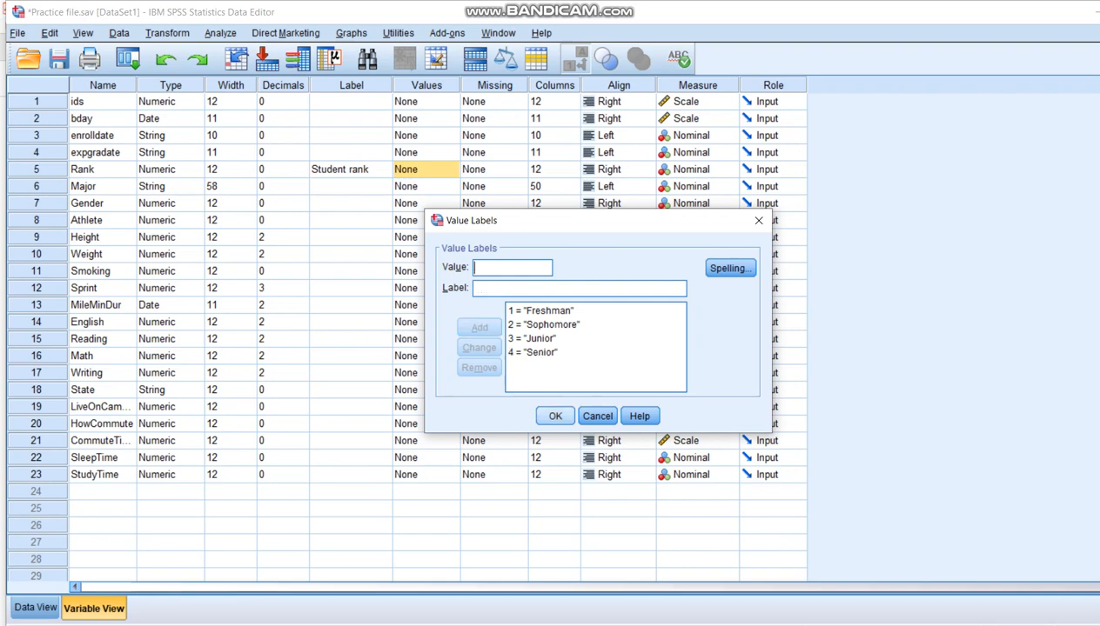
key(Return)
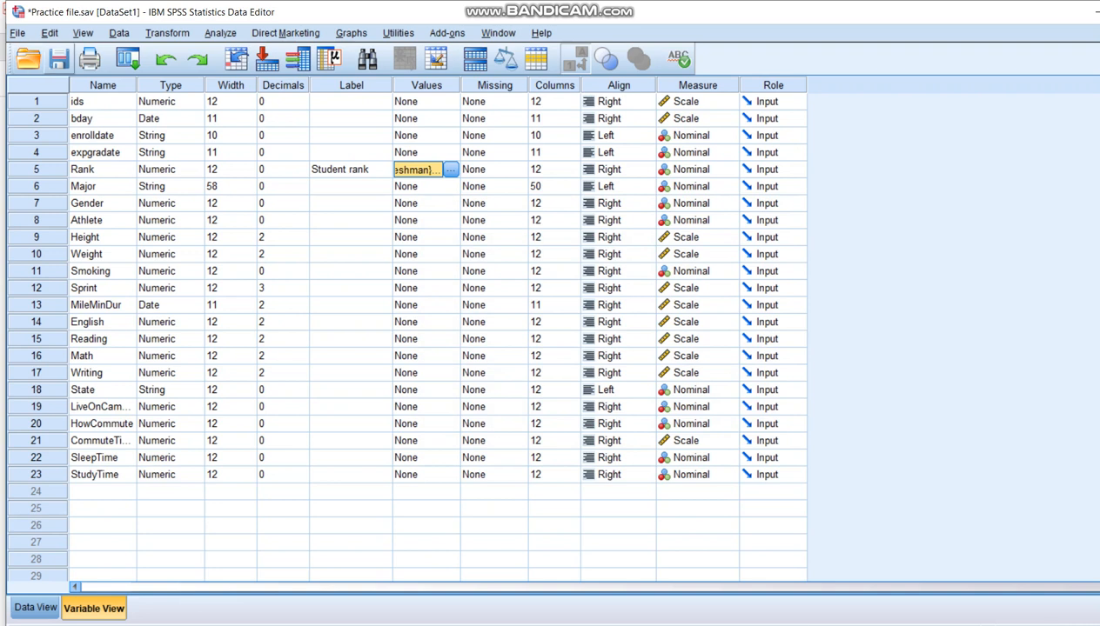
key(ctrl+s)
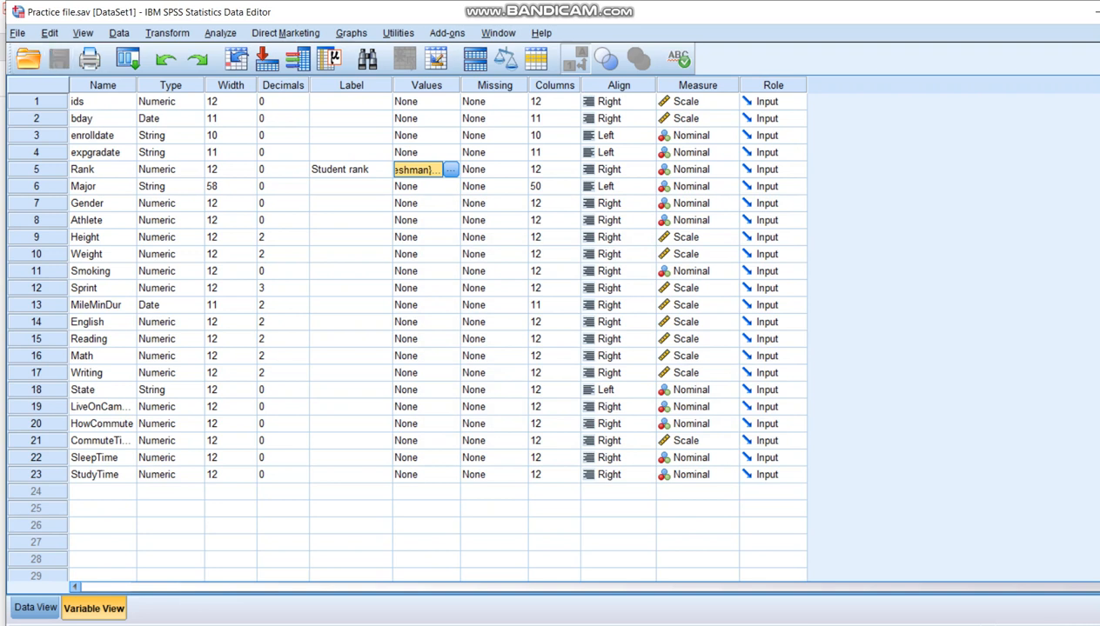
Step: Set the measurement level of the Rank variable to Ordinal
click(728, 169)
click(693, 202)
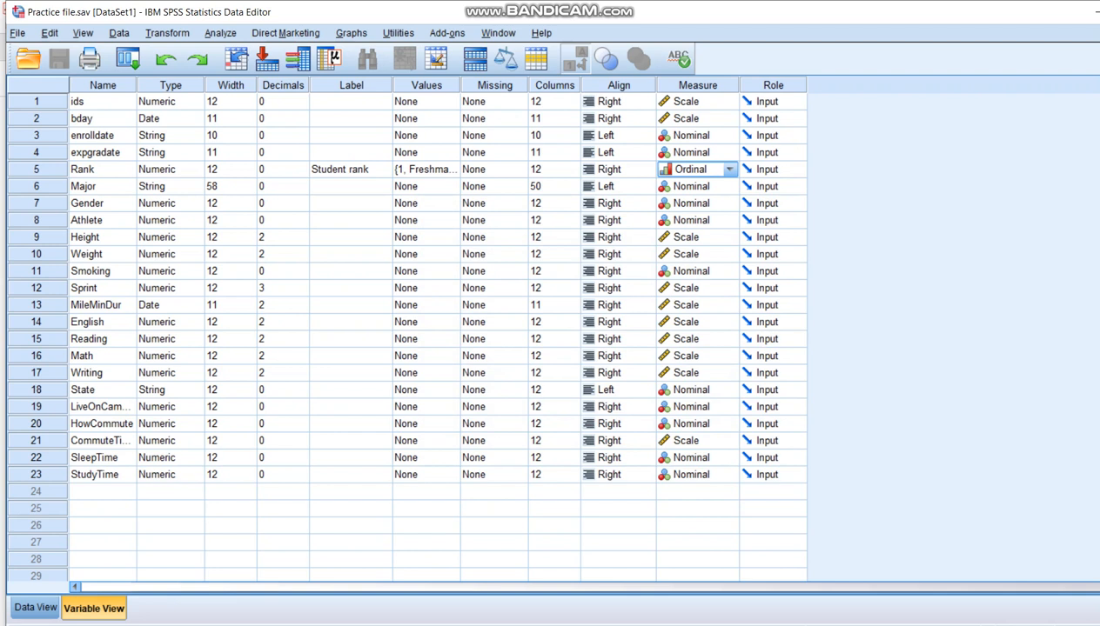
Step: Show the Rank column in the data and switch value labels off and on to compare the Freshman rows with their codes
double_click(37, 170)
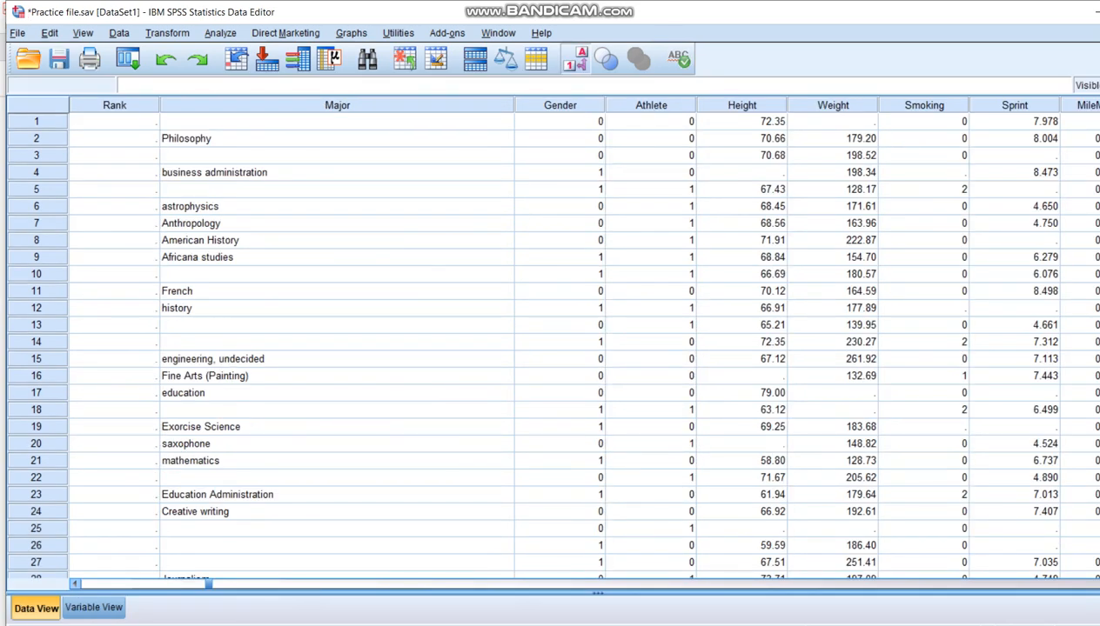
scroll(553, 348, down, 7)
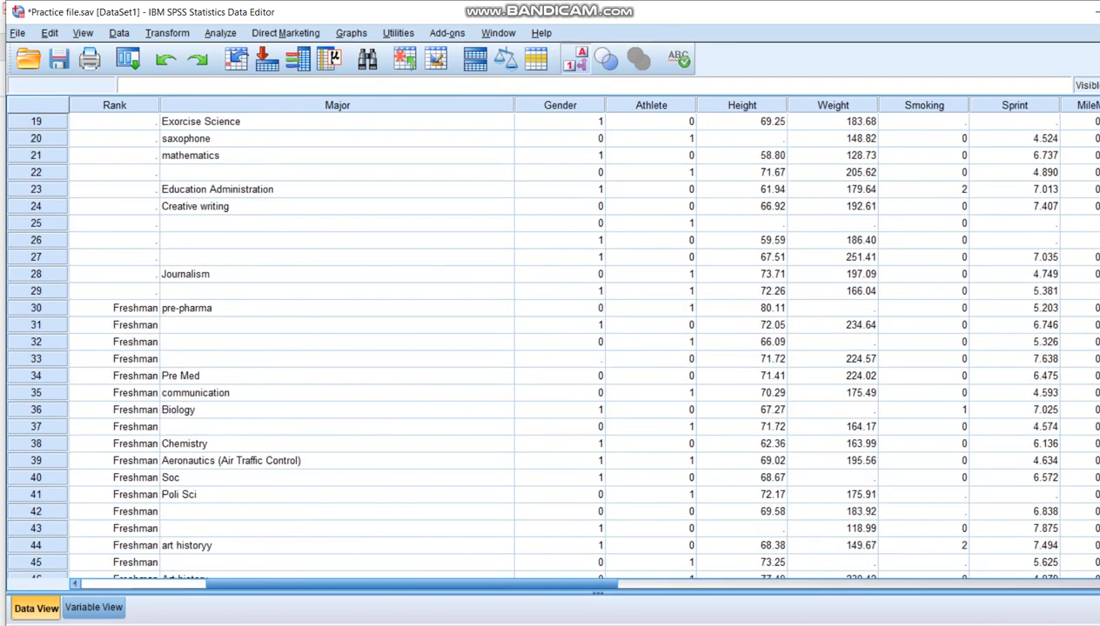
scroll(554, 348, down, 2)
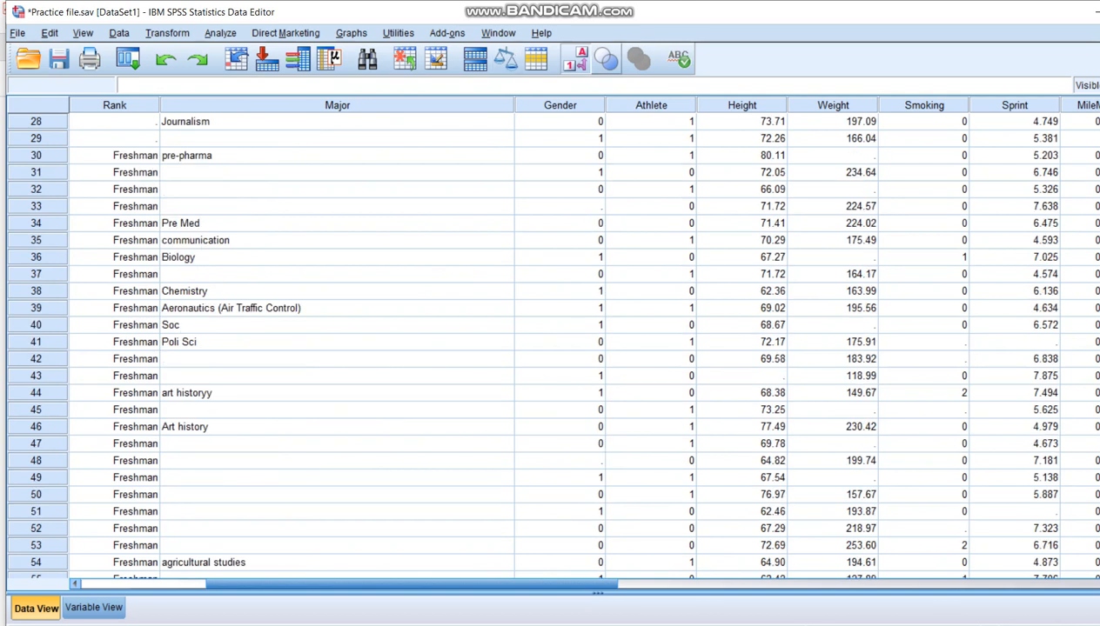
click(575, 60)
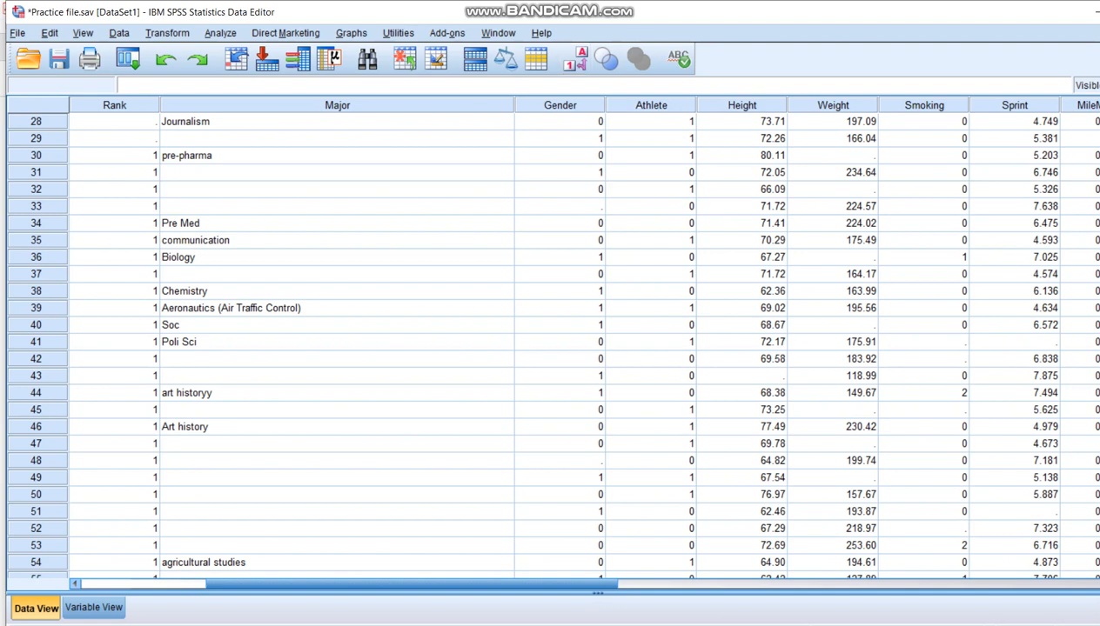
click(574, 58)
scroll(553, 339, down, 20)
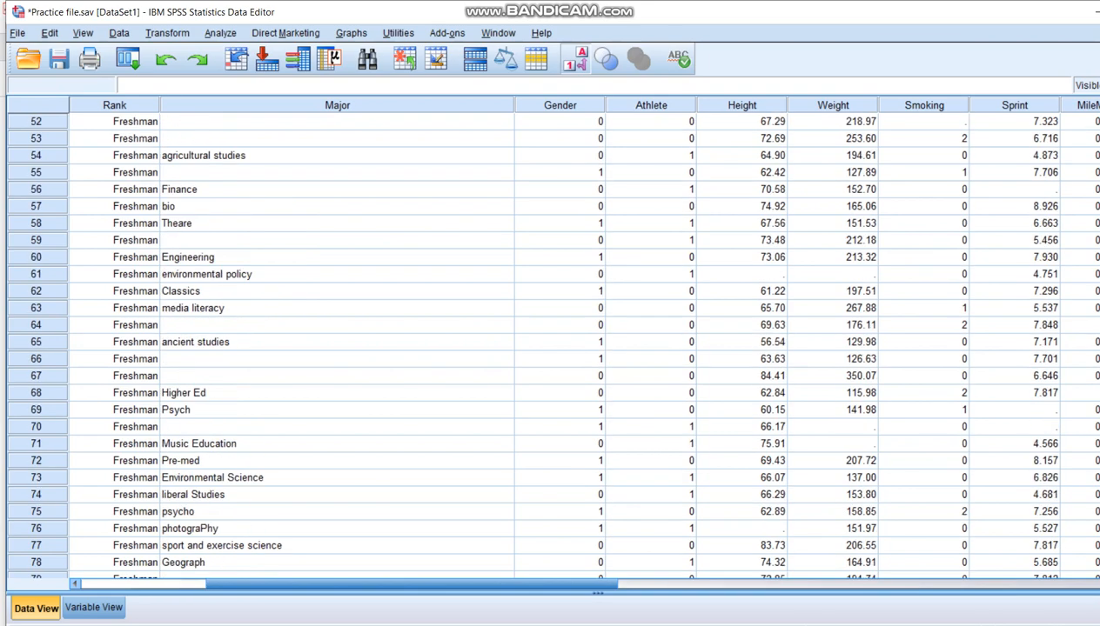
scroll(553, 339, down, 14)
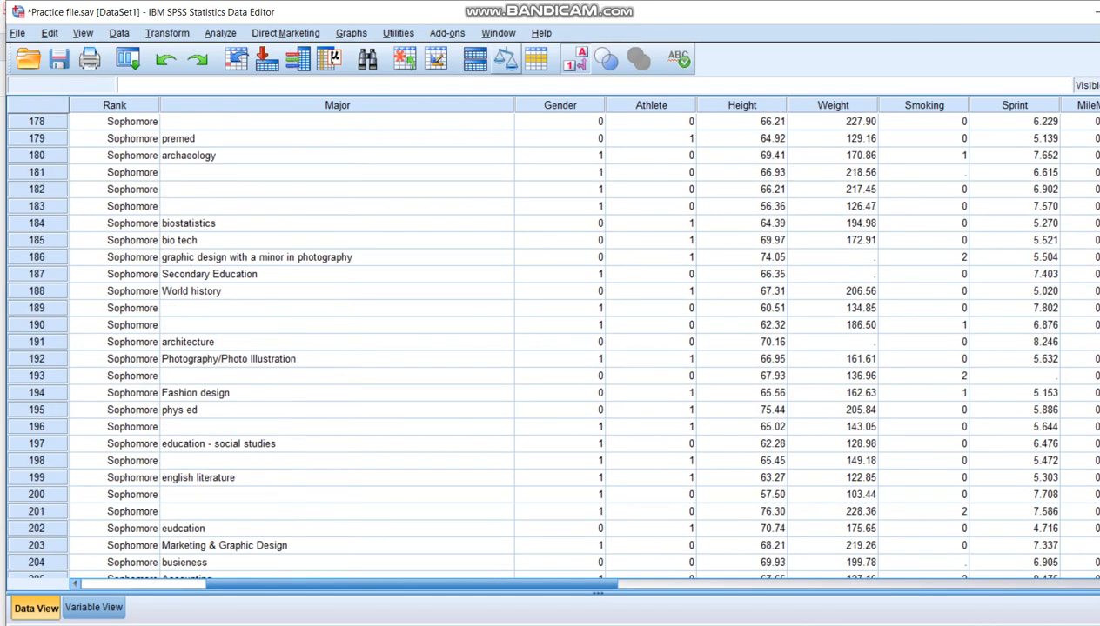
Step: Compare codes and value labels for the Sophomore, Junior and Senior rows of Rank, leaving the numeric codes displayed
click(575, 58)
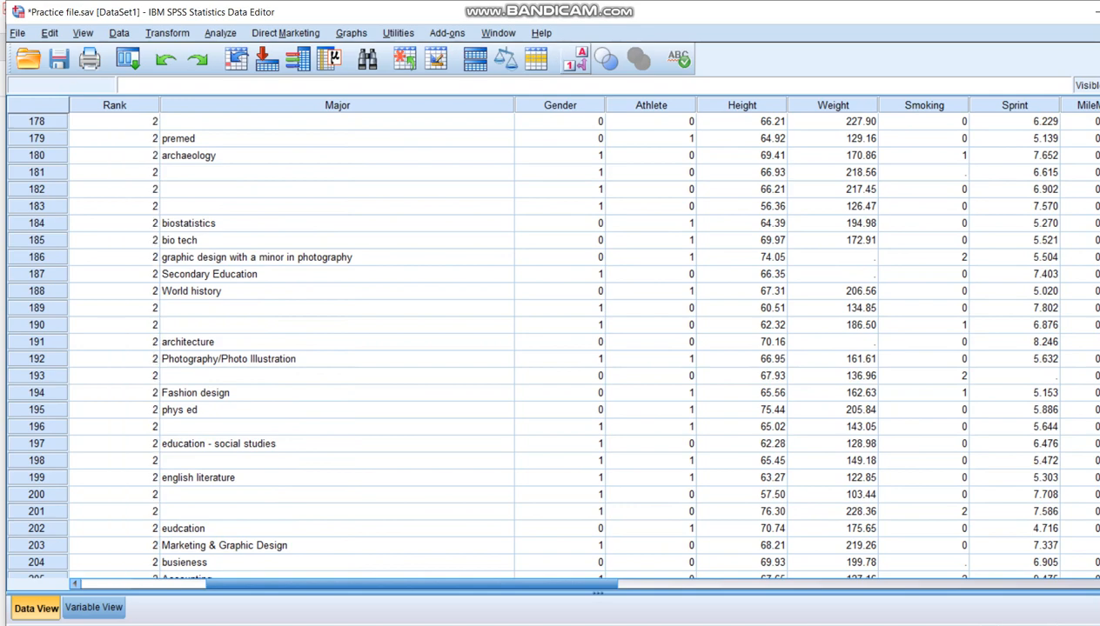
click(574, 58)
scroll(553, 339, down, 20)
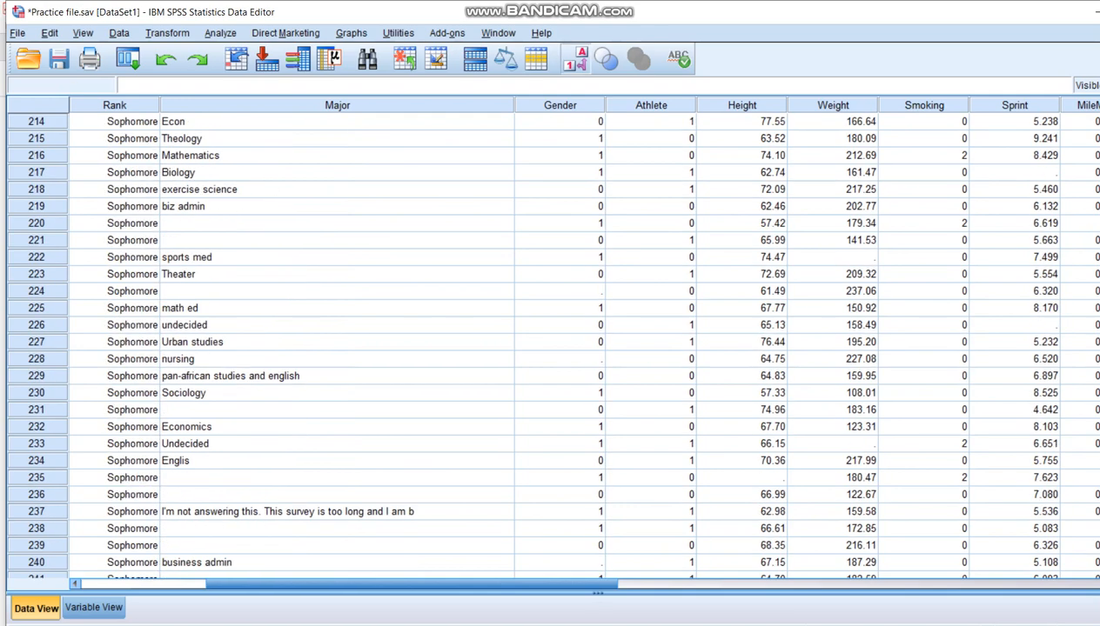
scroll(553, 339, down, 5)
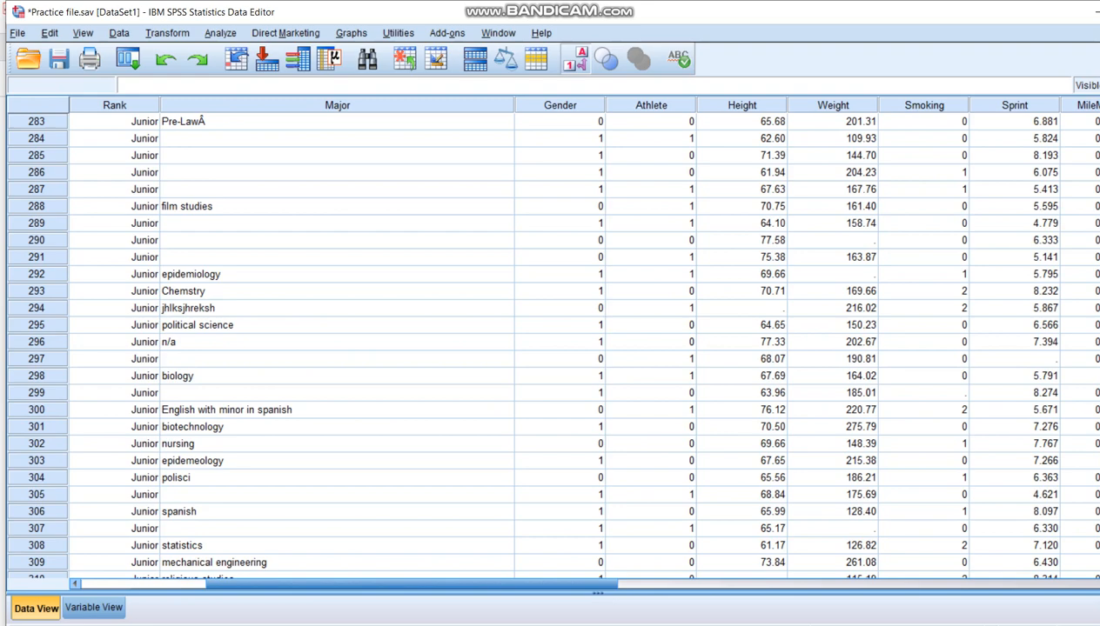
click(574, 58)
scroll(553, 339, down, 20)
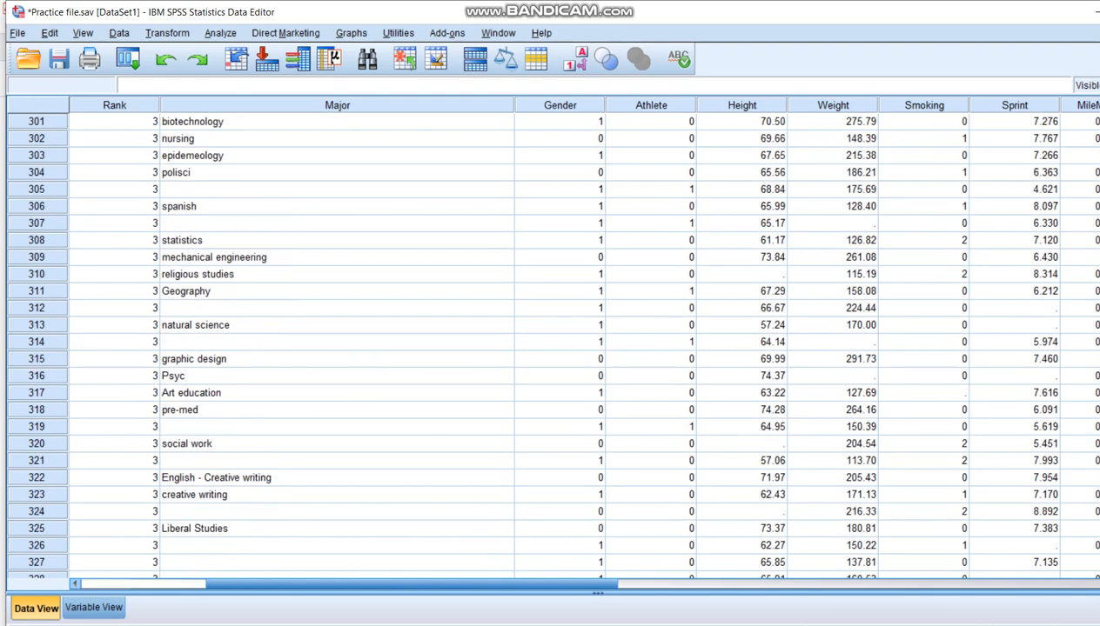
scroll(553, 340, down, 1)
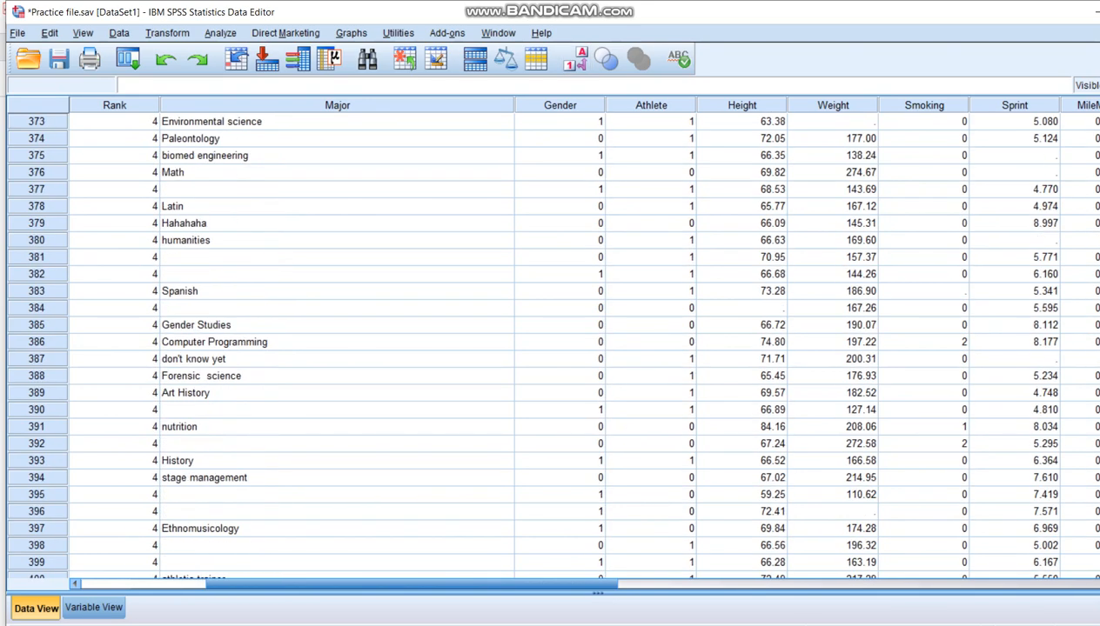
click(574, 58)
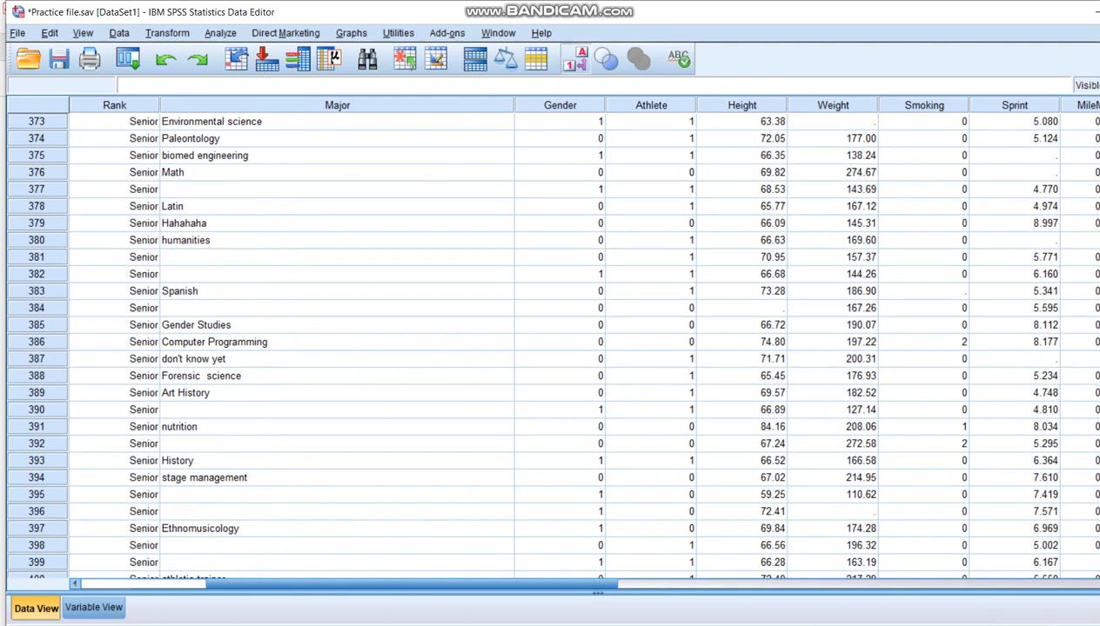
click(574, 59)
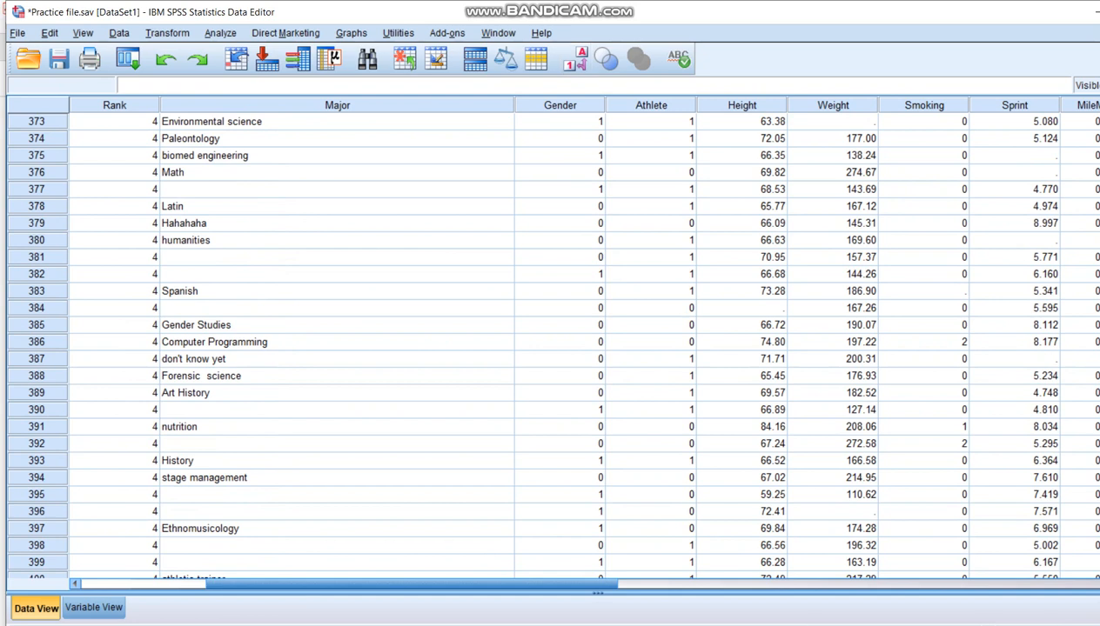
Step: Go from the Rank data column back to the variable definitions and give the Gender variable the label "Gender"
click(135, 105)
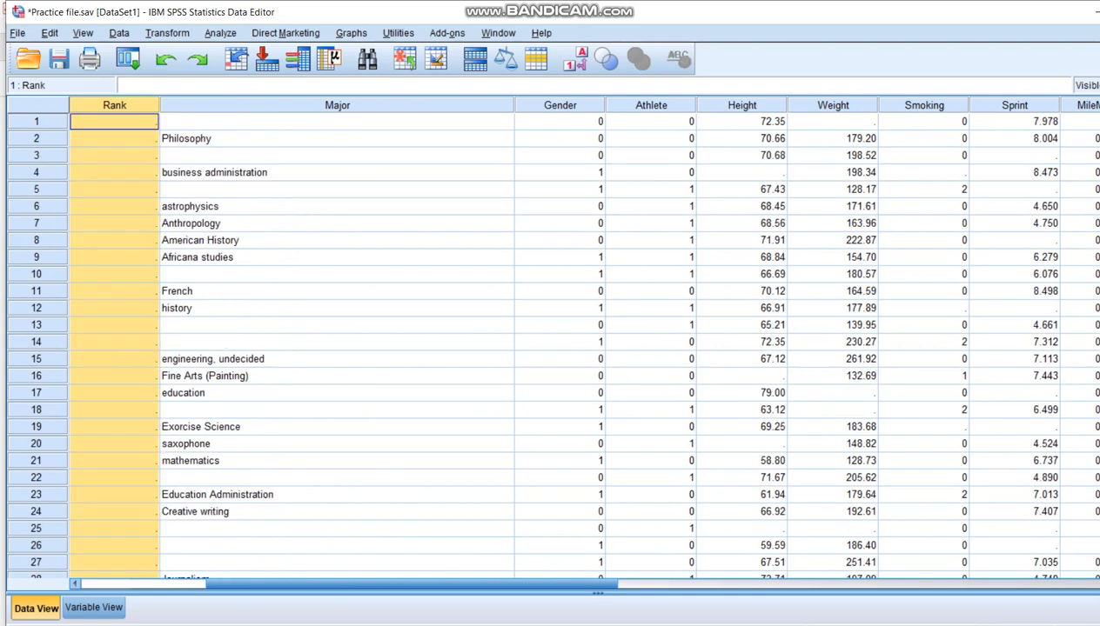
double_click(135, 105)
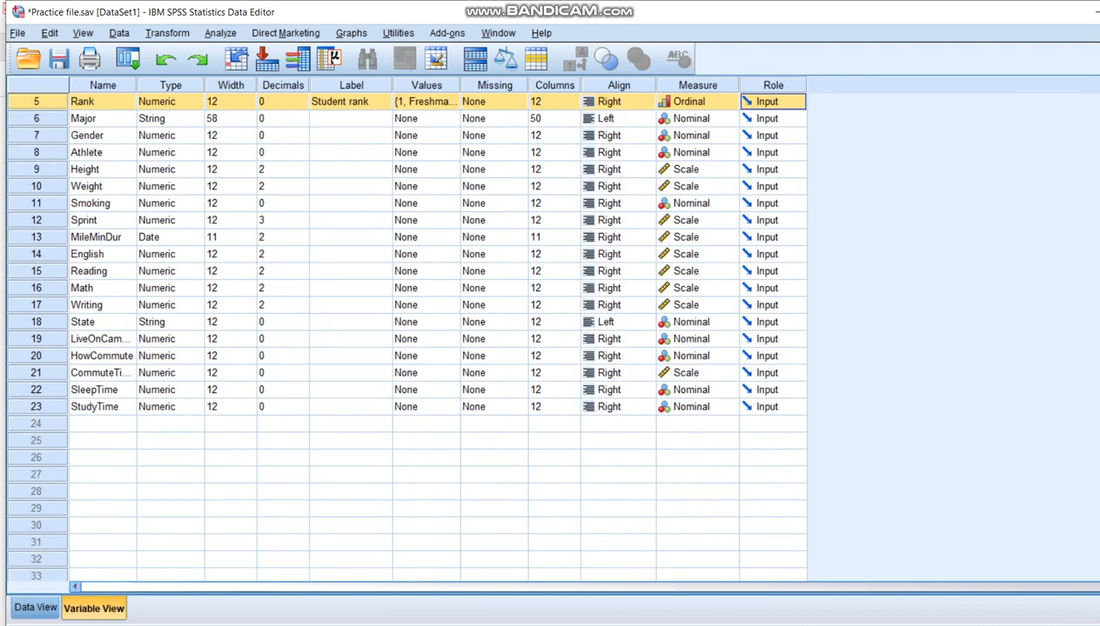
click(103, 136)
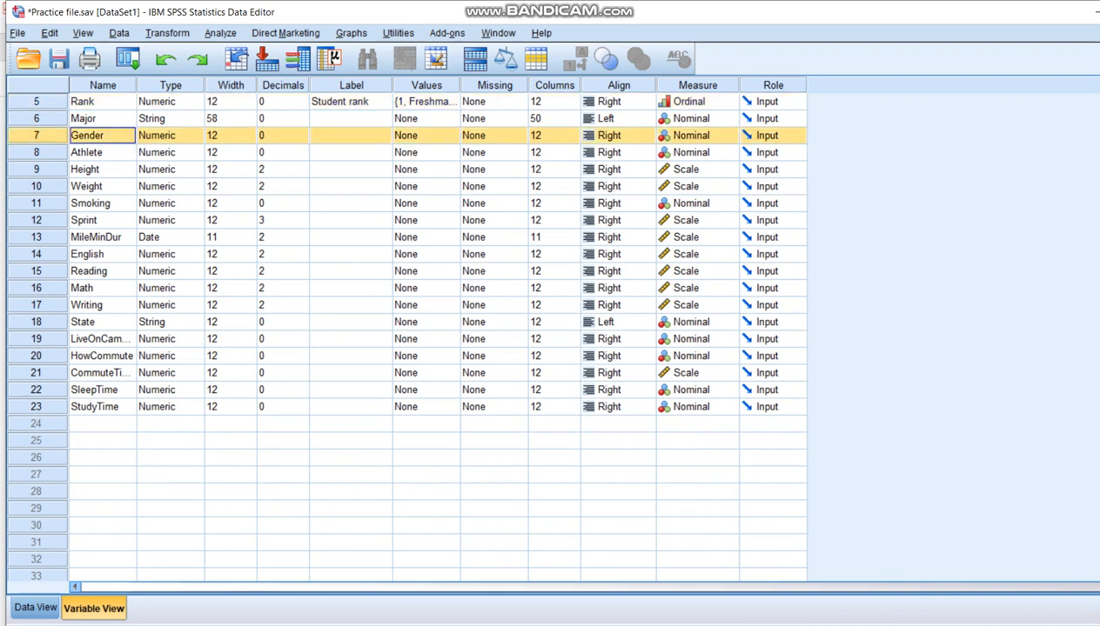
click(350, 135)
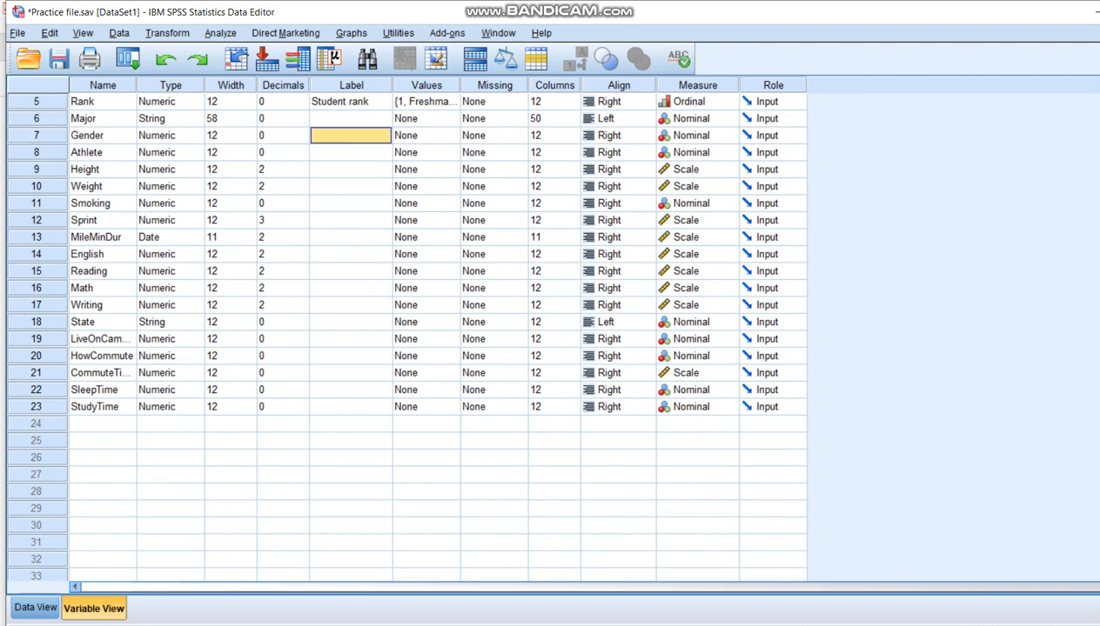
text(Gender)
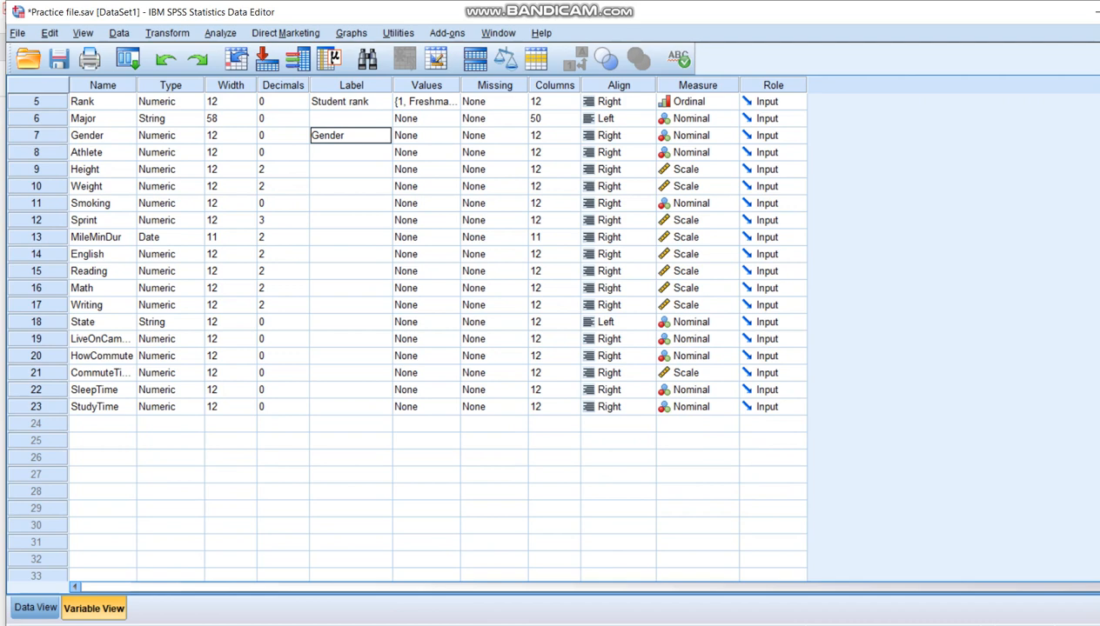
Step: Open the value labels of the Gender variable, check its codes in the Acrobat PDF and return to SPSS Statistics
click(445, 136)
click(451, 136)
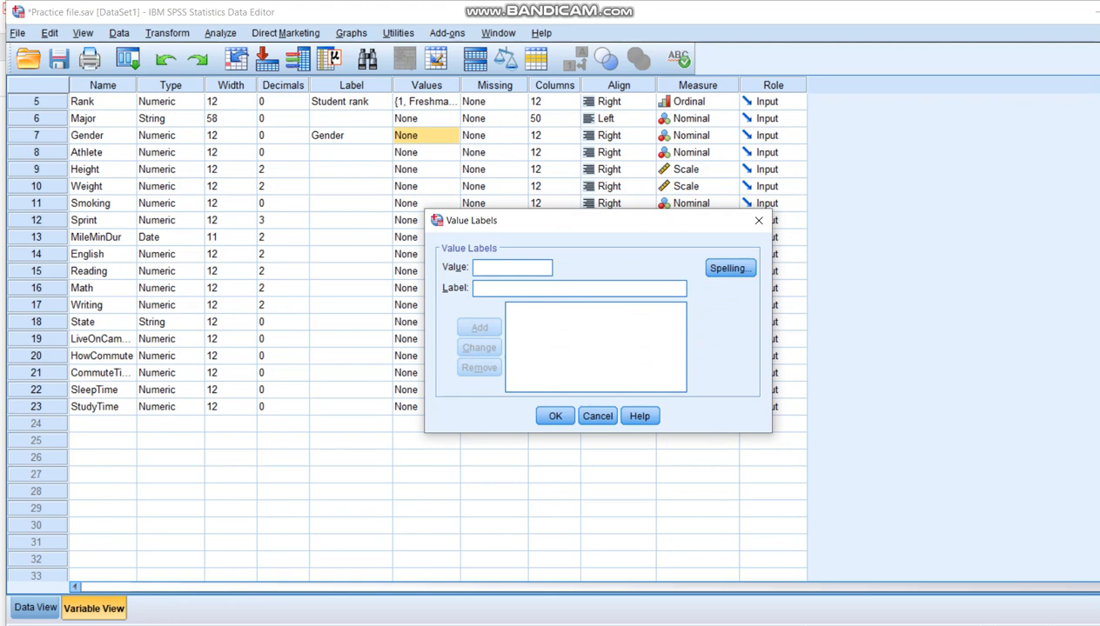
key(alt+Tab)
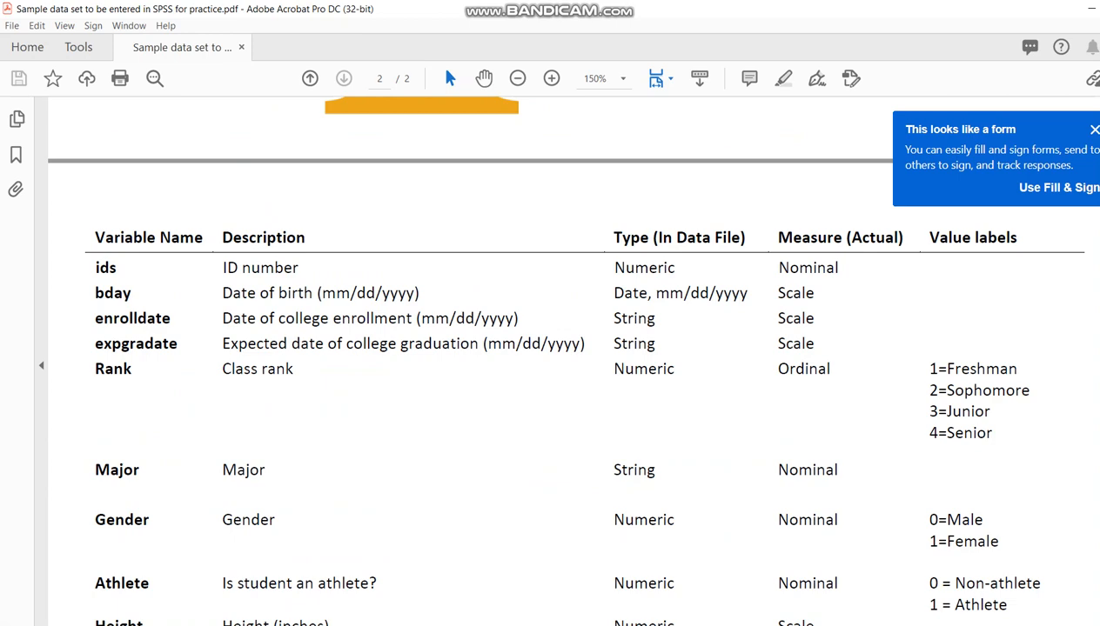
click(423, 624)
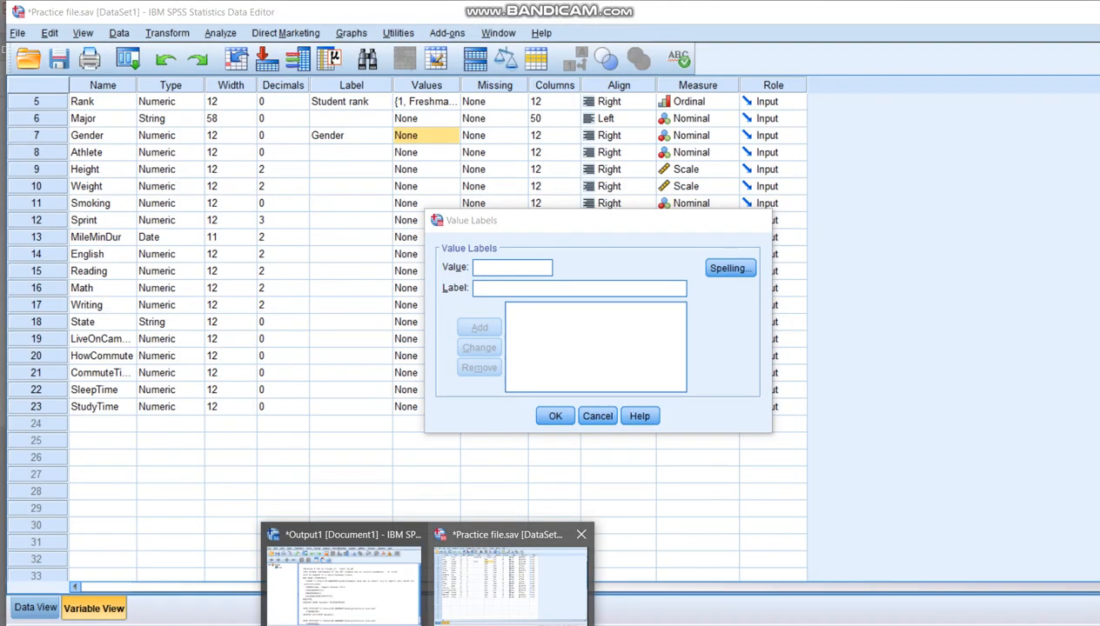
click(511, 578)
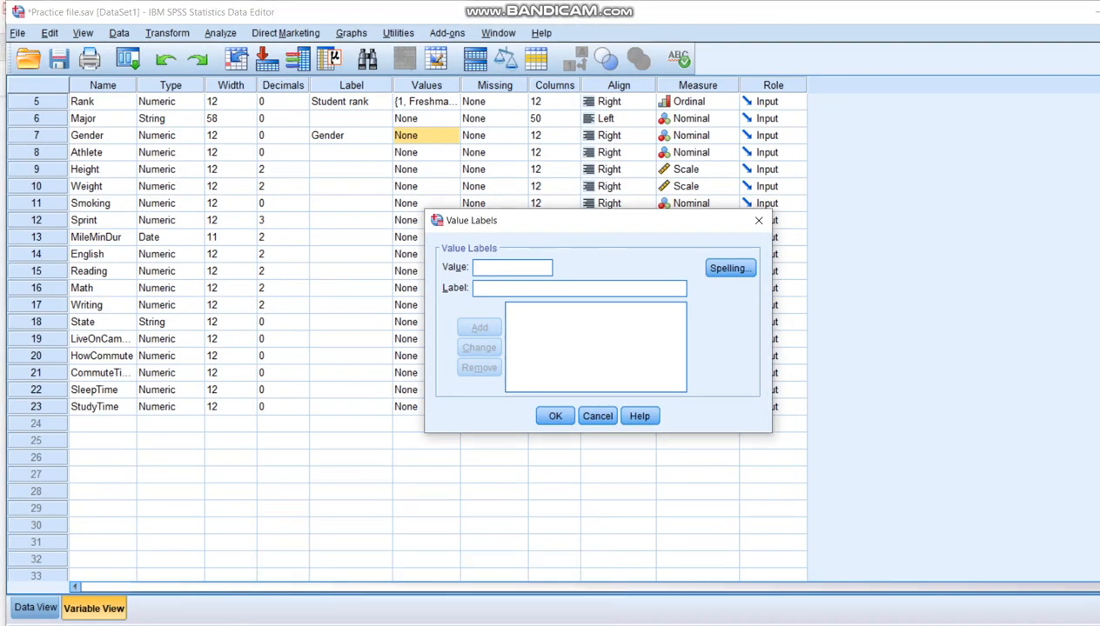
Step: Add the Gender value labels 0 = "Males" and 1 = "Females", confirm them and save the data file
text(0)
key(Tab)
text(Males)
key(Return)
text(1)
key(Tab)
text(Females)
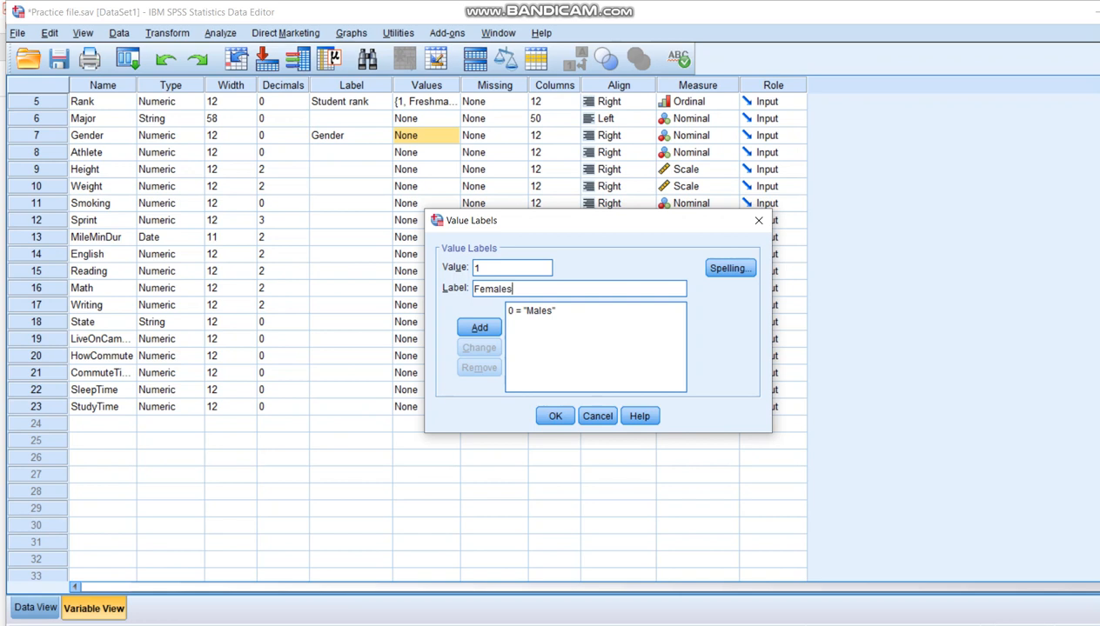
key(Return)
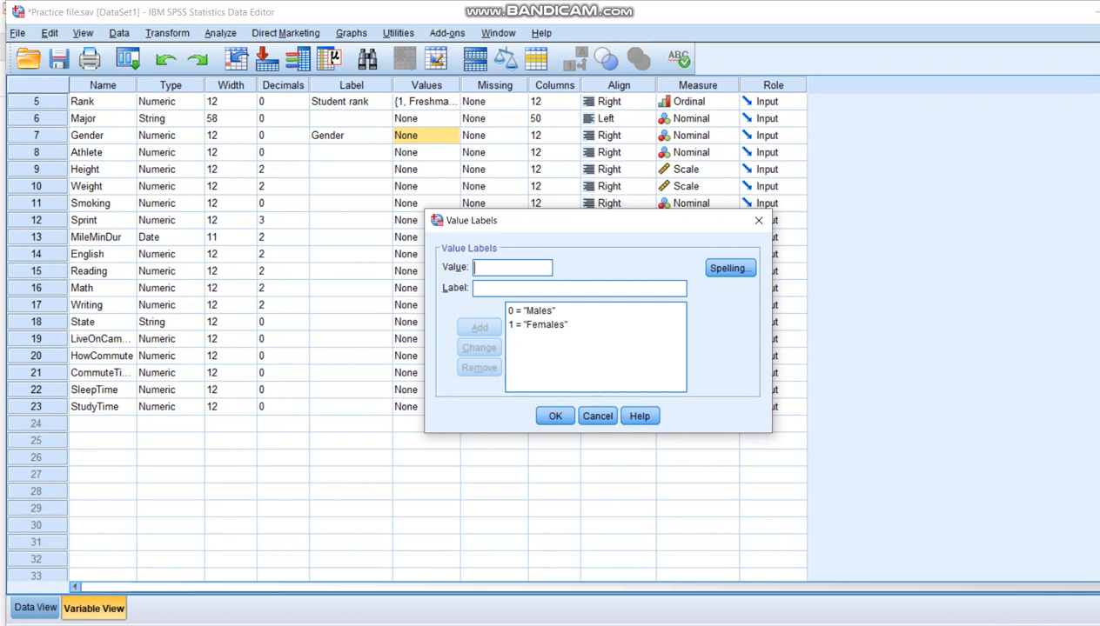
key(Tab)
key(Tab)
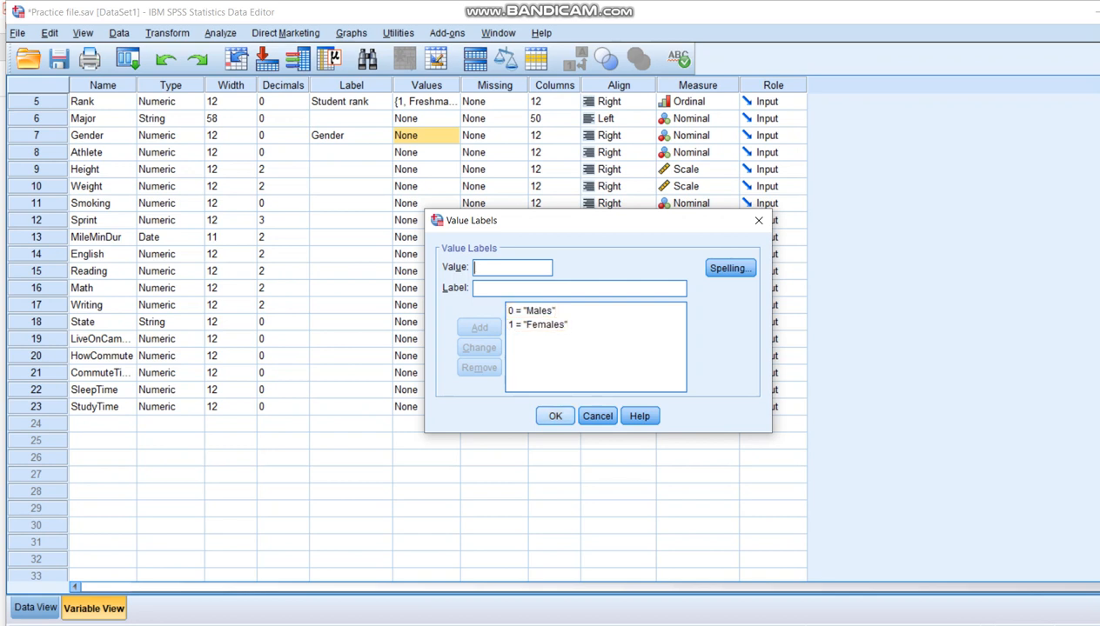
click(555, 415)
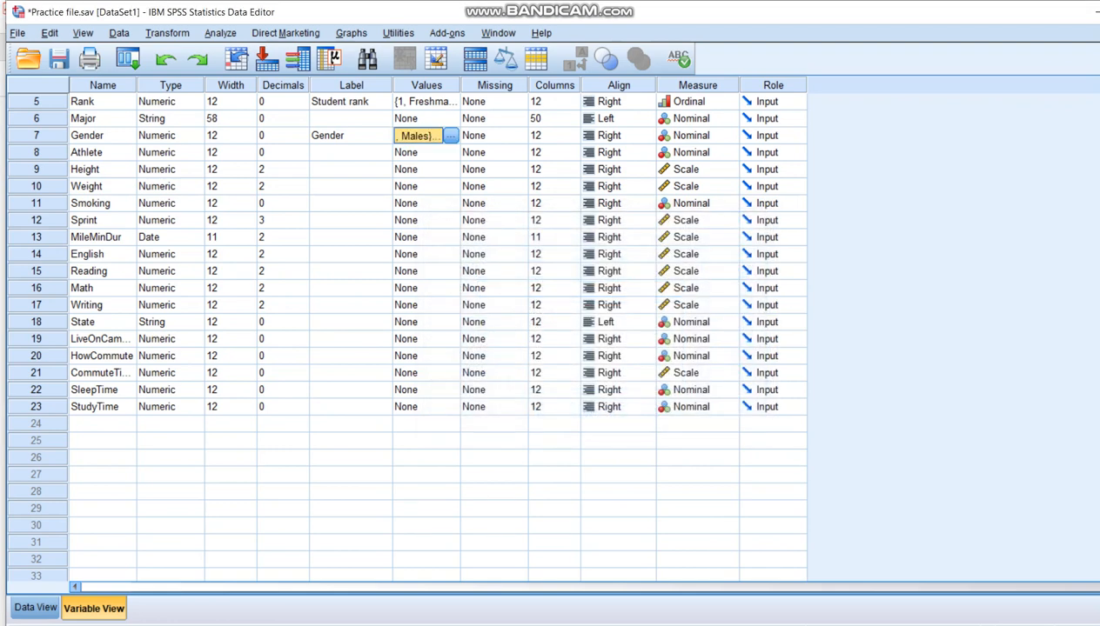
key(ctrl+s)
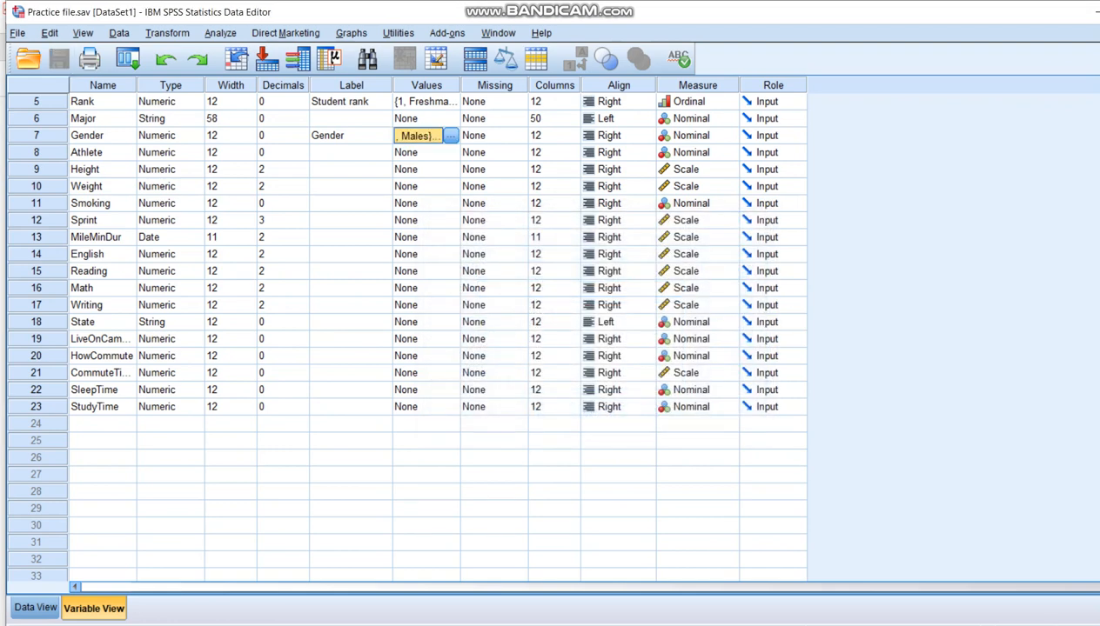
Step: Show the data starting at the Gender column, with value labels displayed instead of numeric codes
click(35, 608)
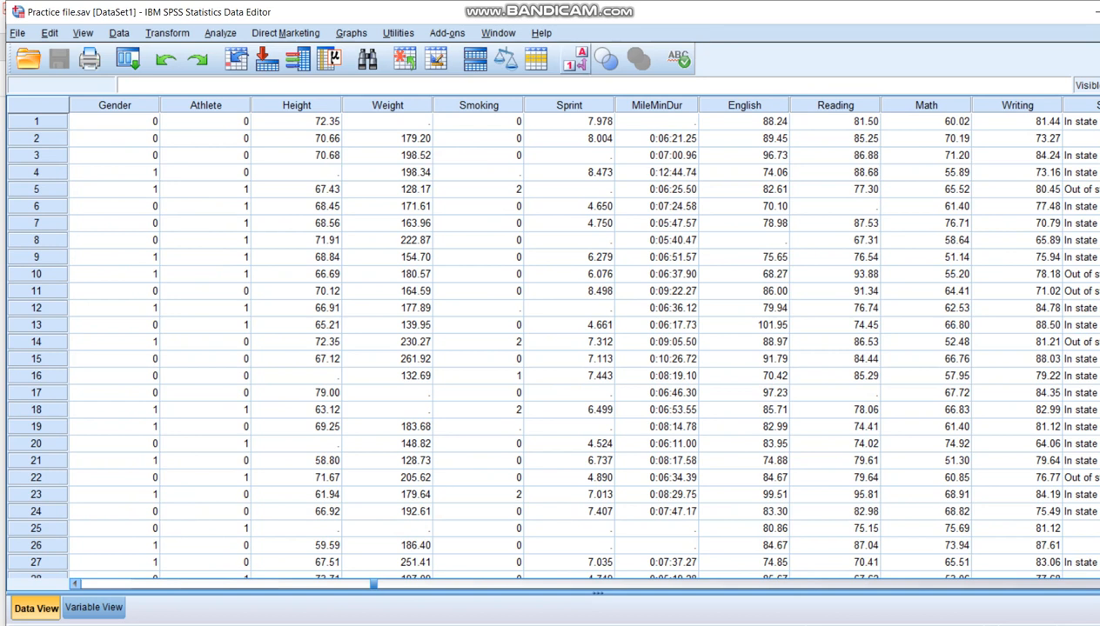
click(575, 58)
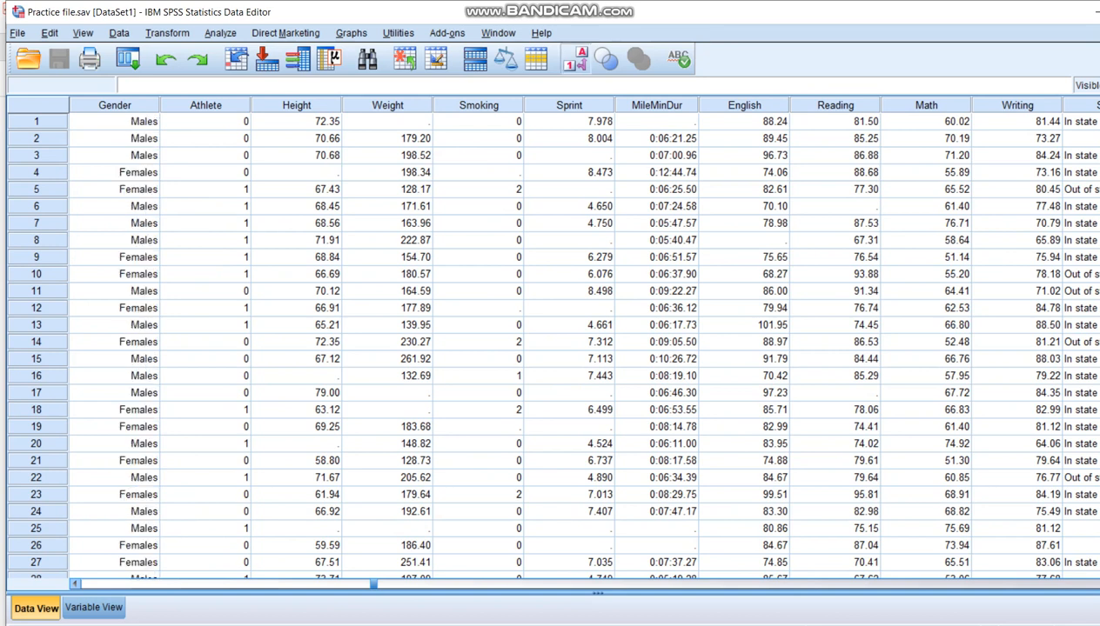
Step: Switch the data display back from value labels to numeric codes and return to the variable definitions
click(575, 59)
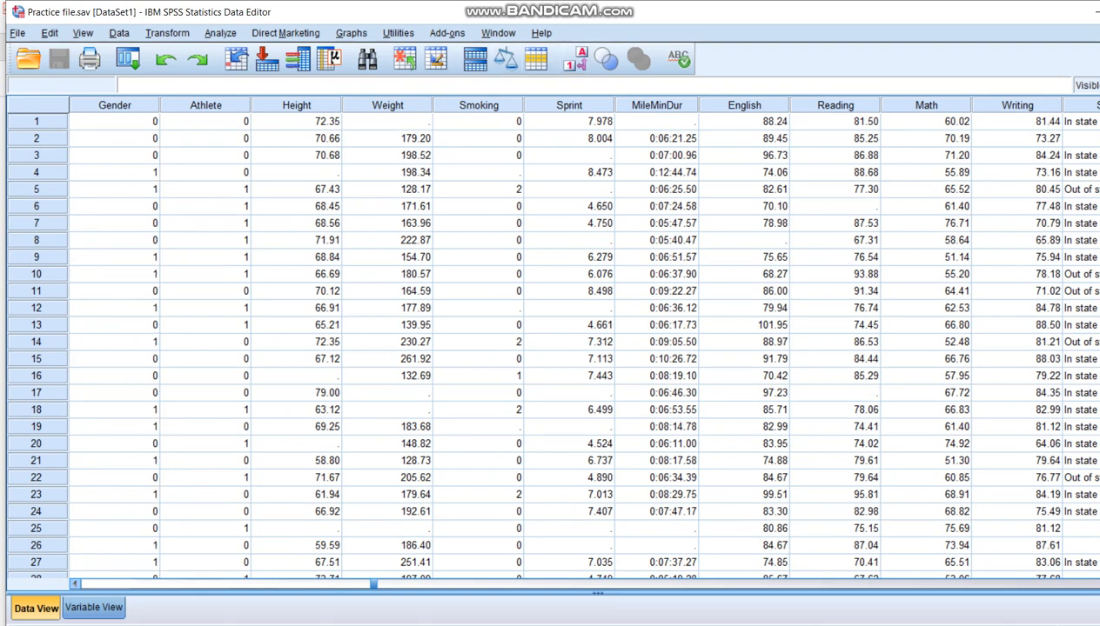
click(93, 608)
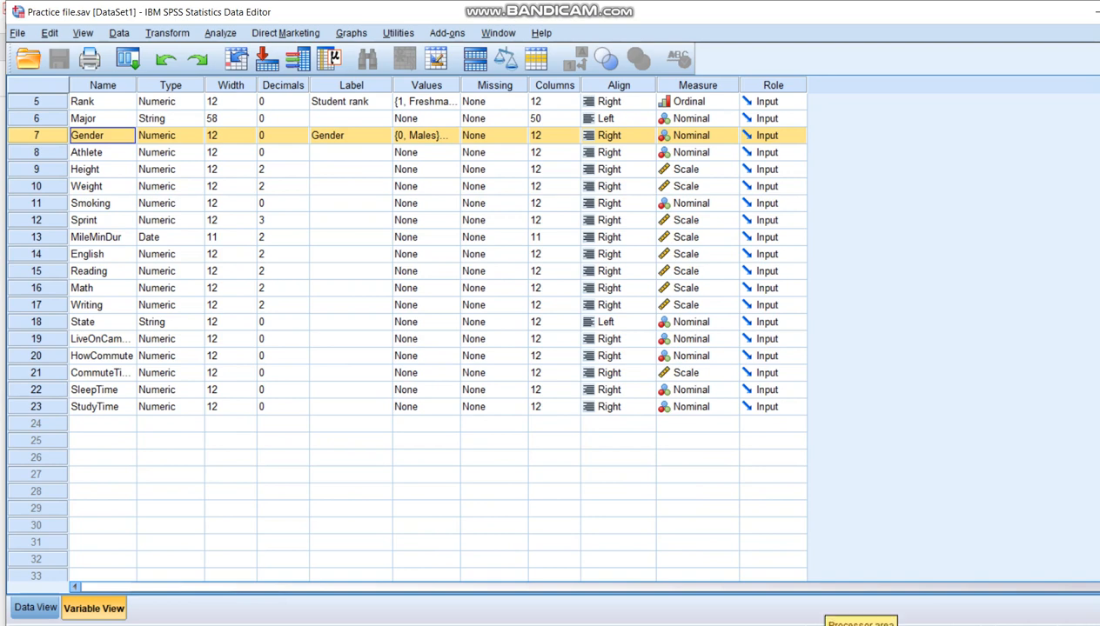
Step: Look through the codebook entries from Athlete to StudyTime in the Acrobat PDF and return to SPSS Statistics
key(alt+Tab)
scroll(566, 361, down, 8)
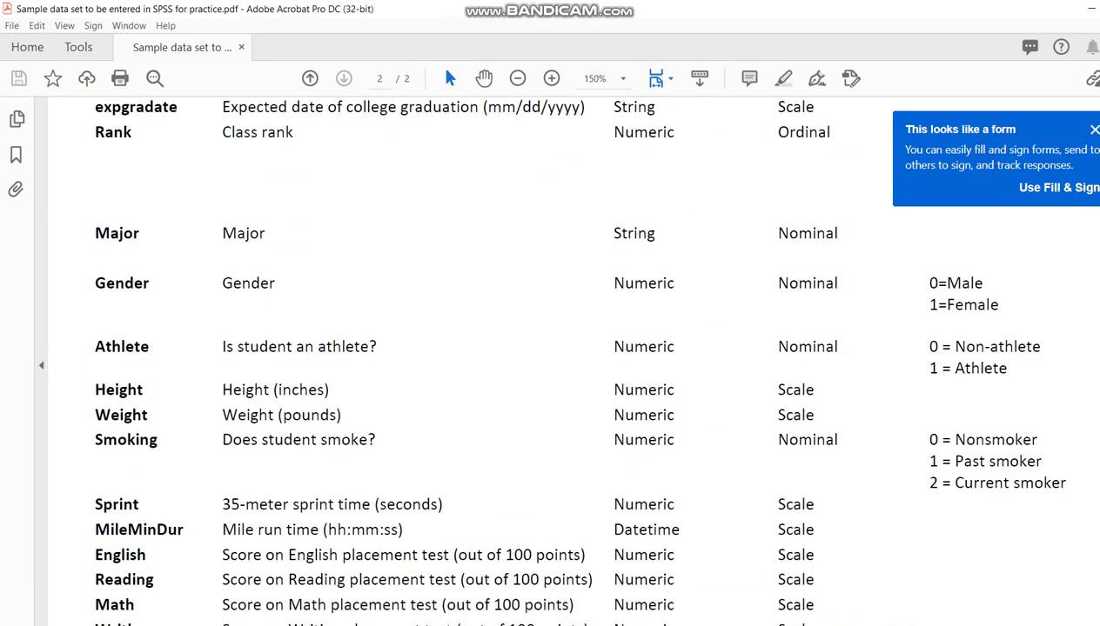
scroll(565, 362, down, 4)
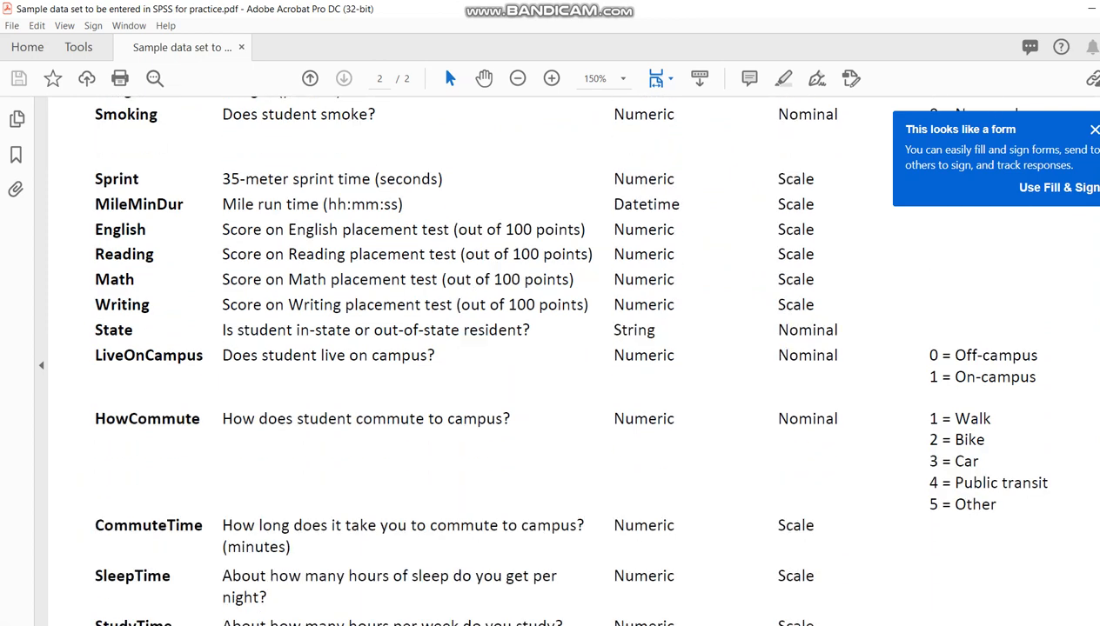
scroll(565, 361, up, 5)
scroll(566, 361, down, 9)
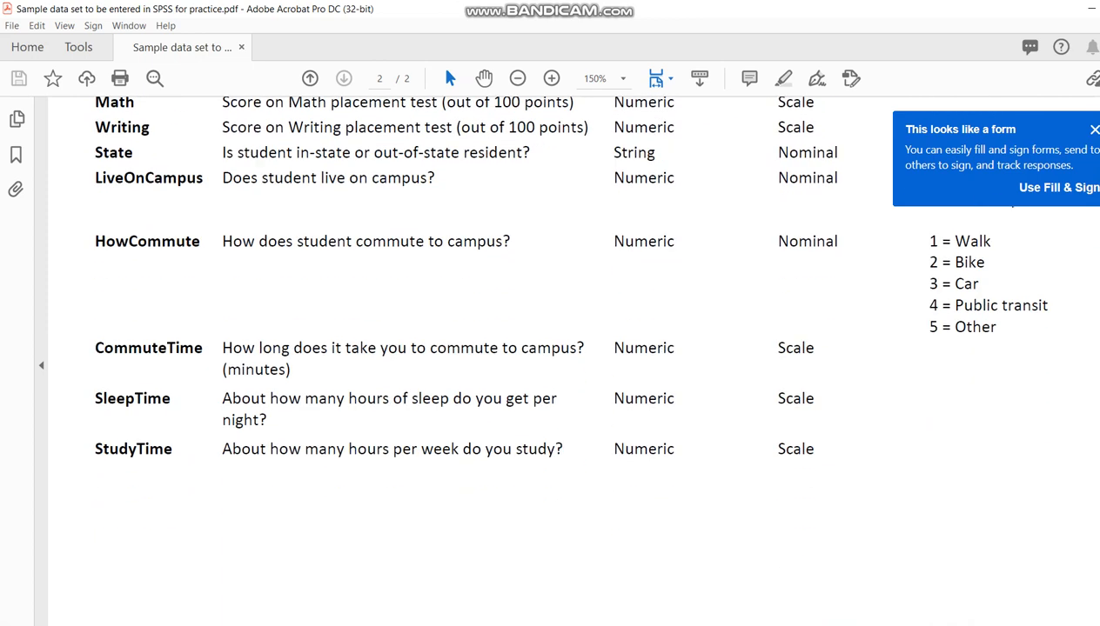
click(508, 570)
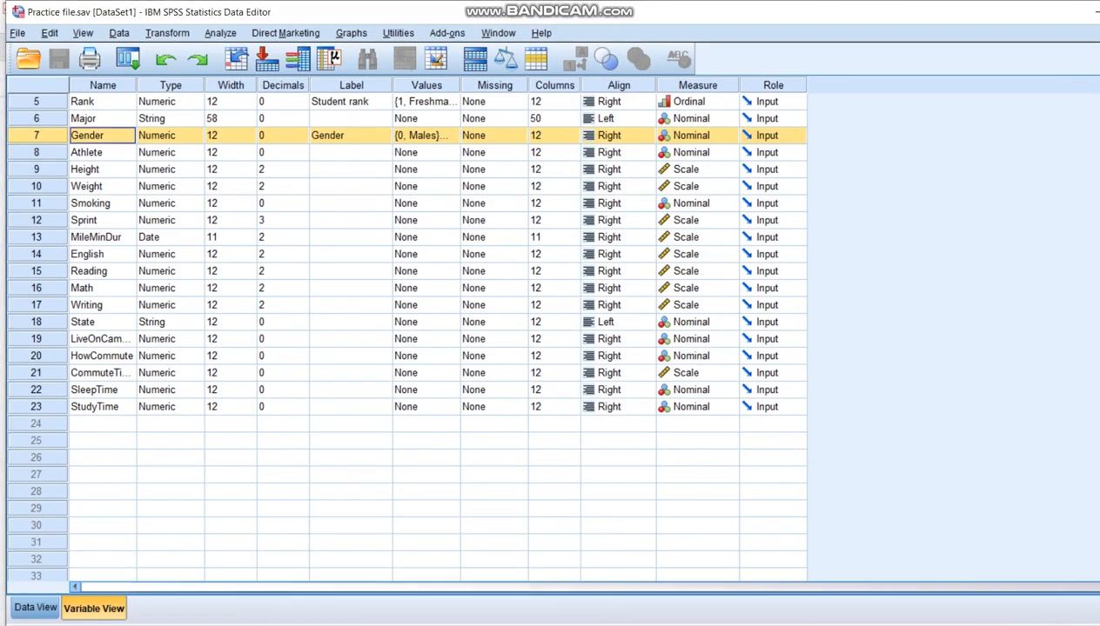